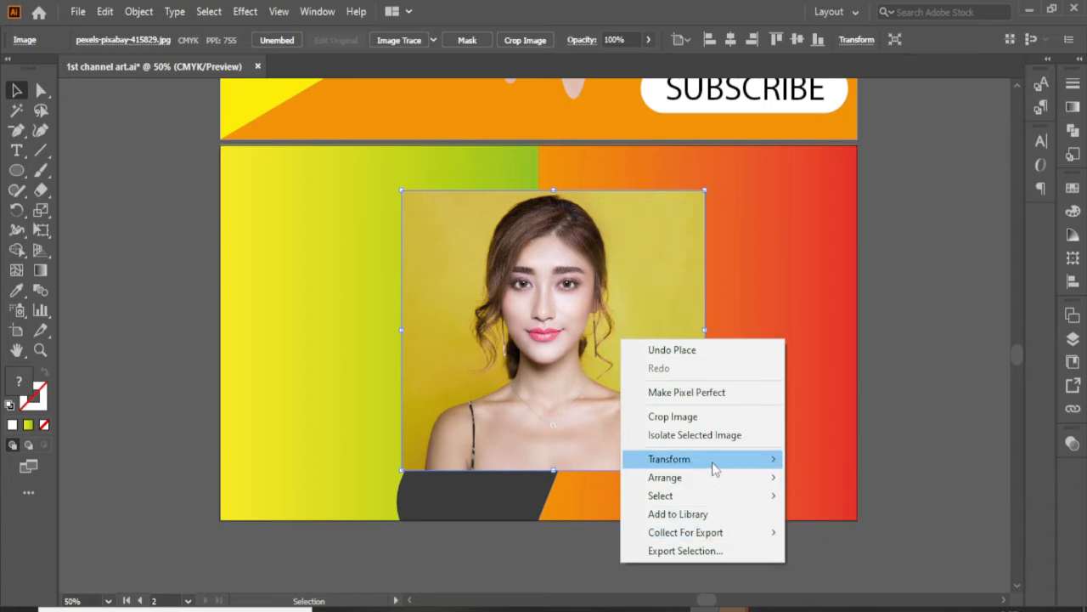
- Send the portrait backward behind the white scribble shape and dark band, and adjust its position
mouse_move(765, 478)
click(829, 517)
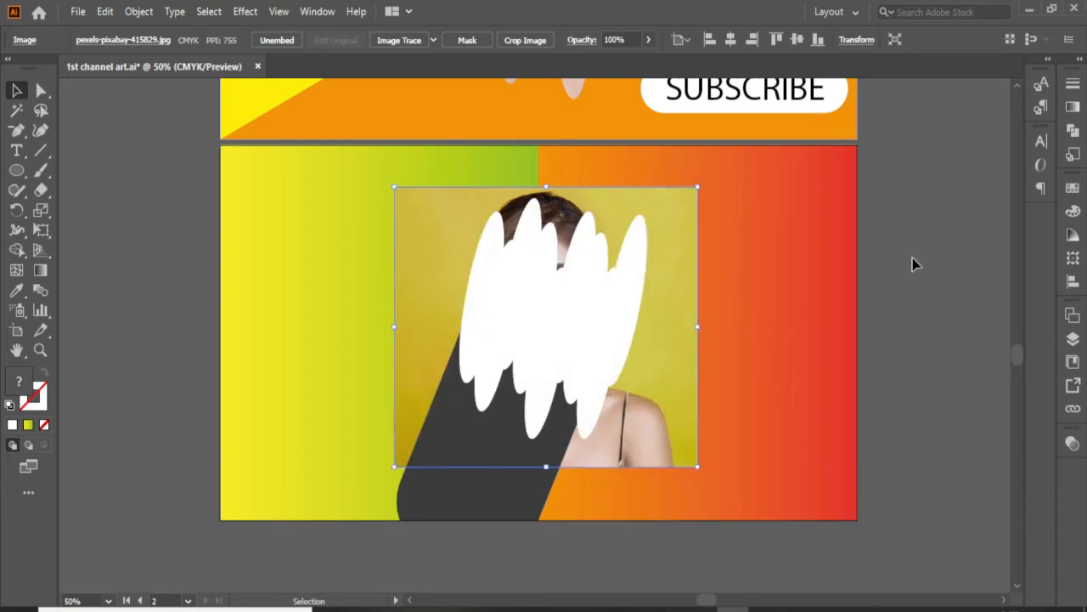
click(913, 263)
mouse_move(686, 244)
mouse_down()
mouse_move(711, 213)
mouse_move(686, 247)
mouse_up()
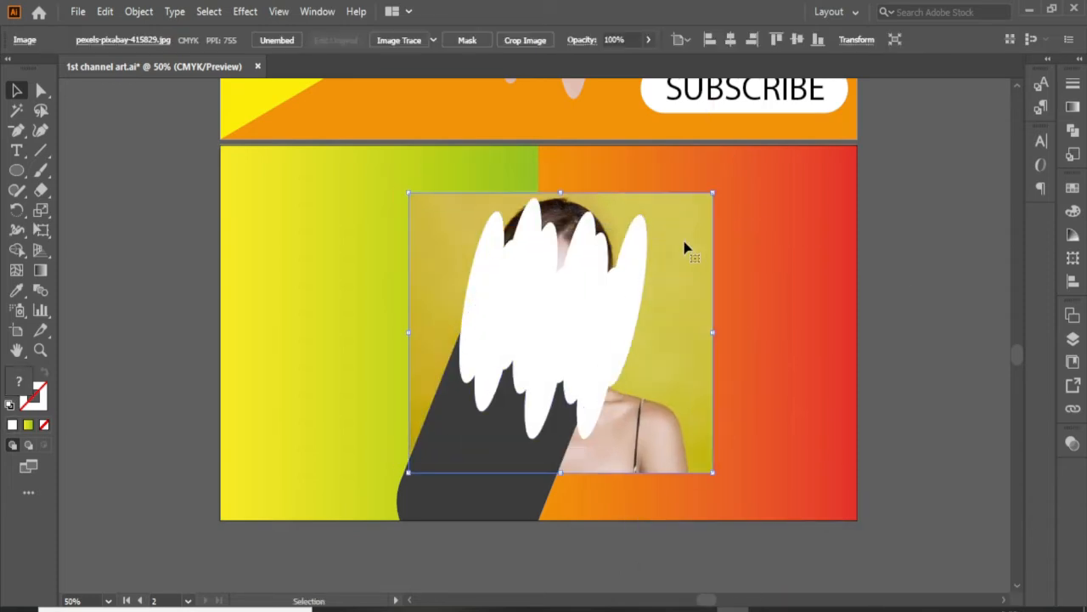
- Mask the portrait with the white scribble shape using an opacity mask
shift+click(482, 258)
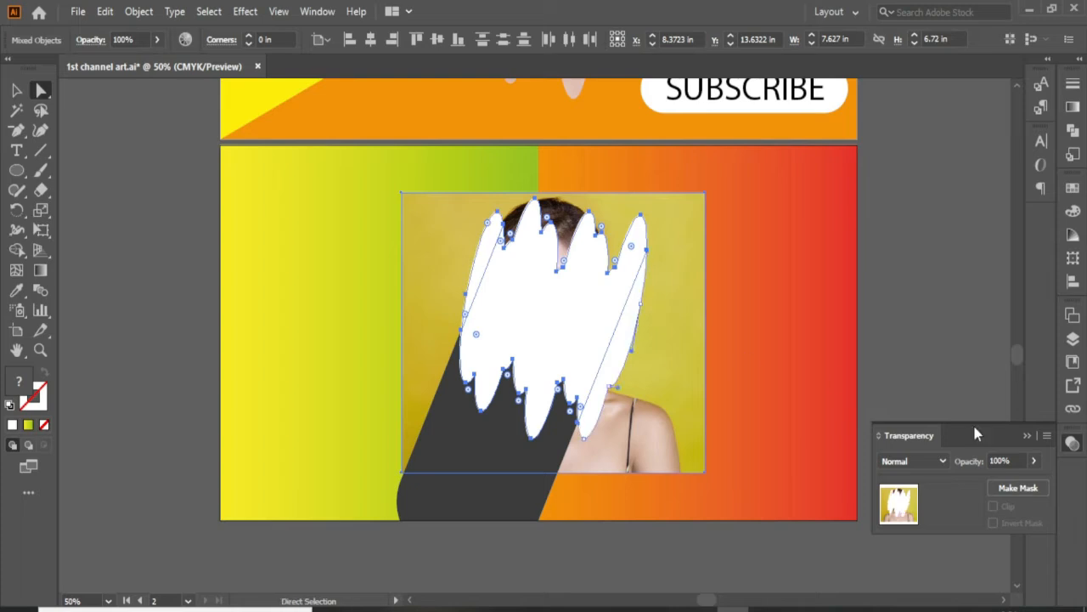
click(1018, 488)
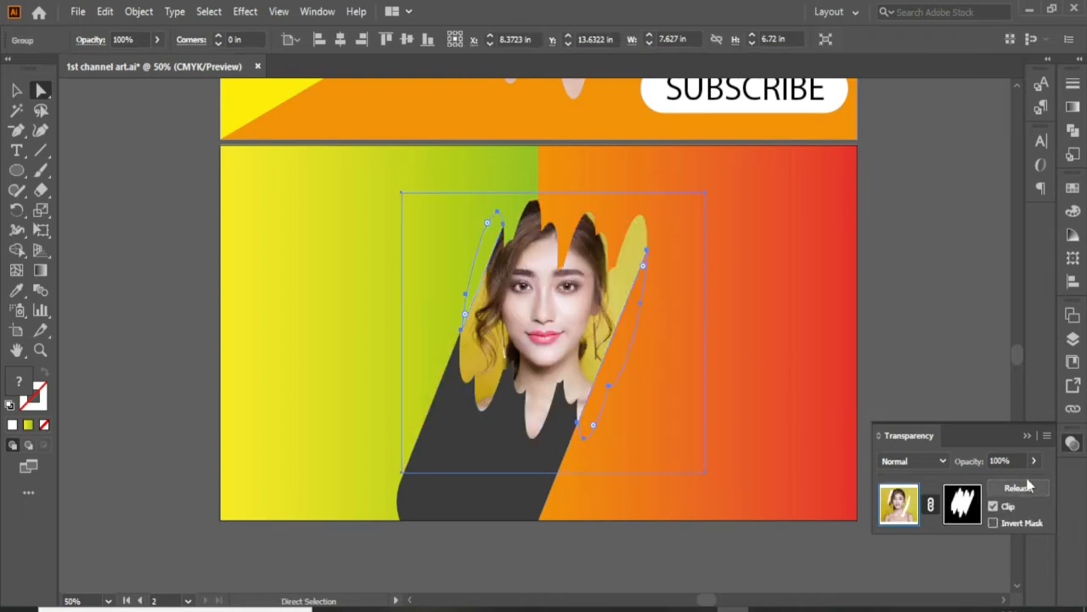
key(v)
click(167, 203)
click(1028, 435)
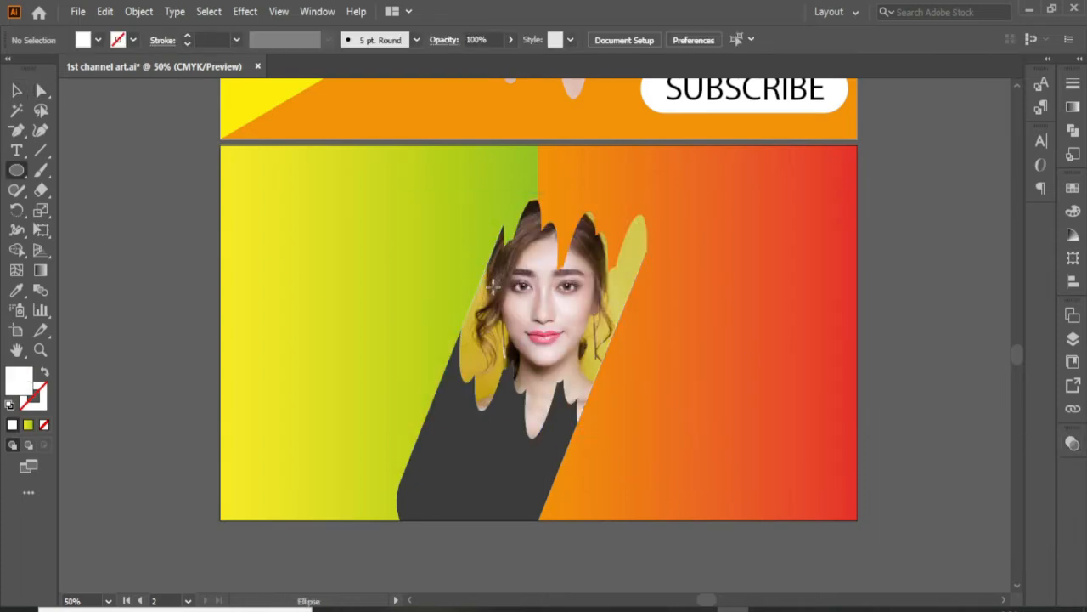
- Draw a large white circle on the yellow-green half of the second banner
drag(262, 223, 374, 339)
key(v)
mouse_move(274, 248)
mouse_down()
mouse_move(382, 296)
mouse_move(347, 310)
mouse_up()
- Add the text "LOGO" inside the white circle and enlarge it to span most of the circle's width
key(t)
click(354, 294)
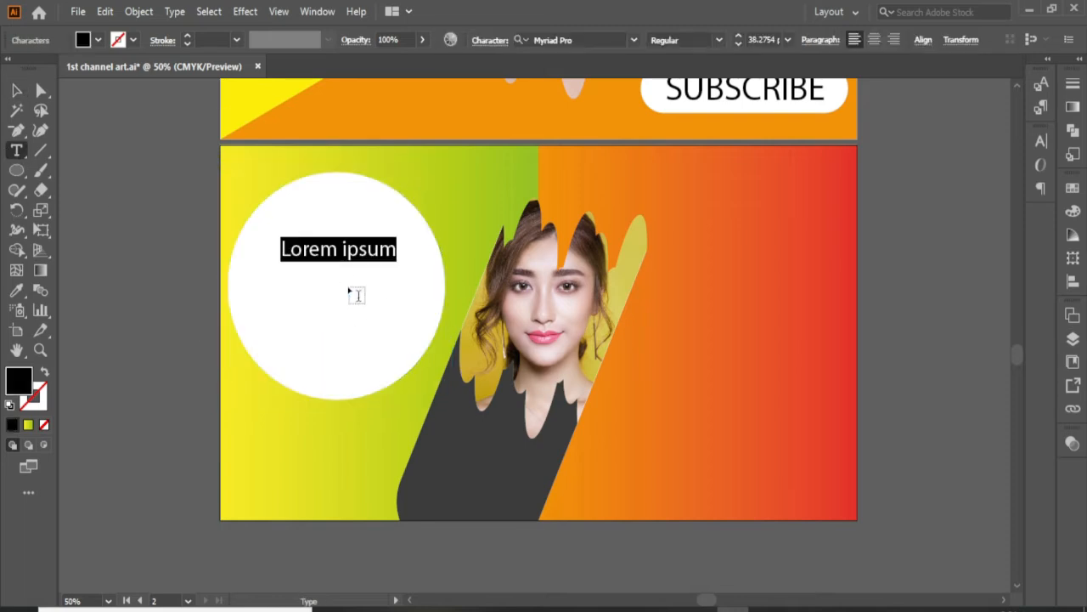
text(LOGO)
click(17, 90)
drag(320, 252, 348, 283)
drag(362, 268, 418, 241)
click(164, 300)
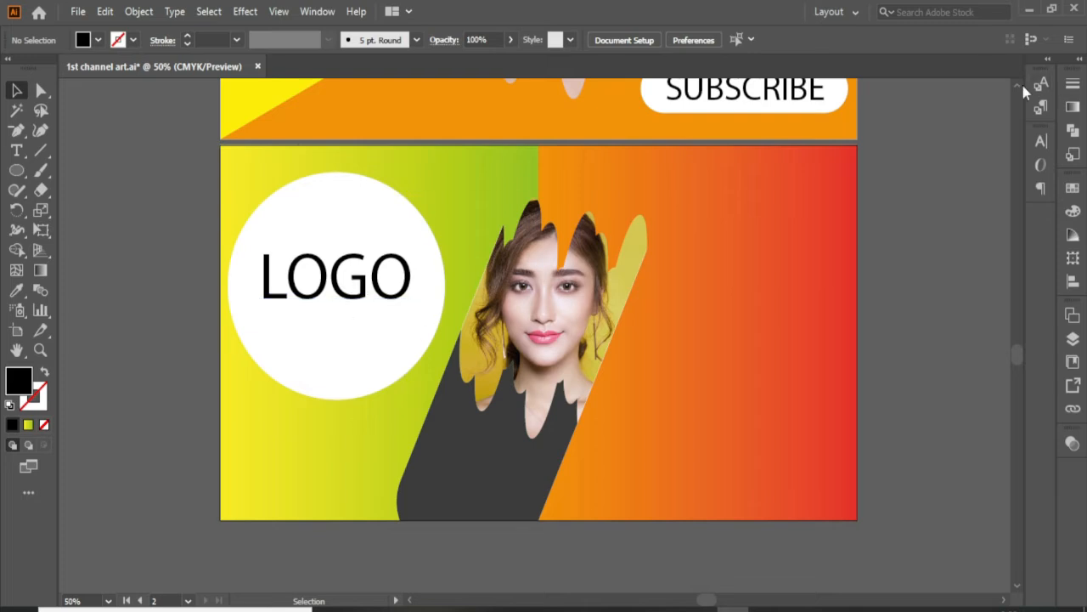
- Copy the slogan, website, social icons and SUBSCRIBE block from the first banner to the empty area beside the second banner
scroll(1023, 90, up, 5)
click(714, 274)
shift+click(705, 336)
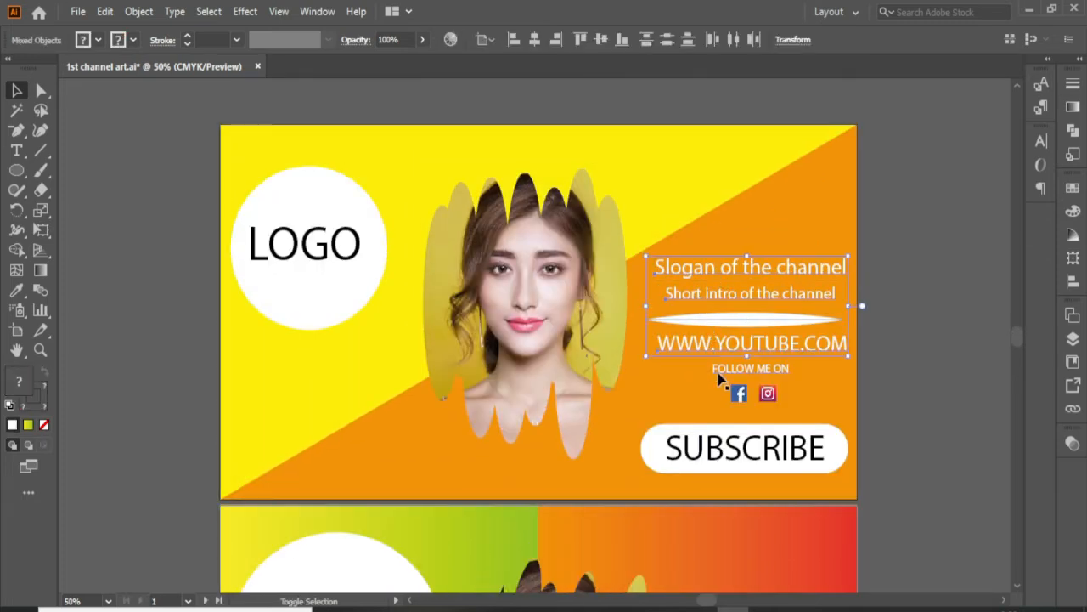
drag(779, 273, 1019, 592)
click(1018, 587)
click(1005, 601)
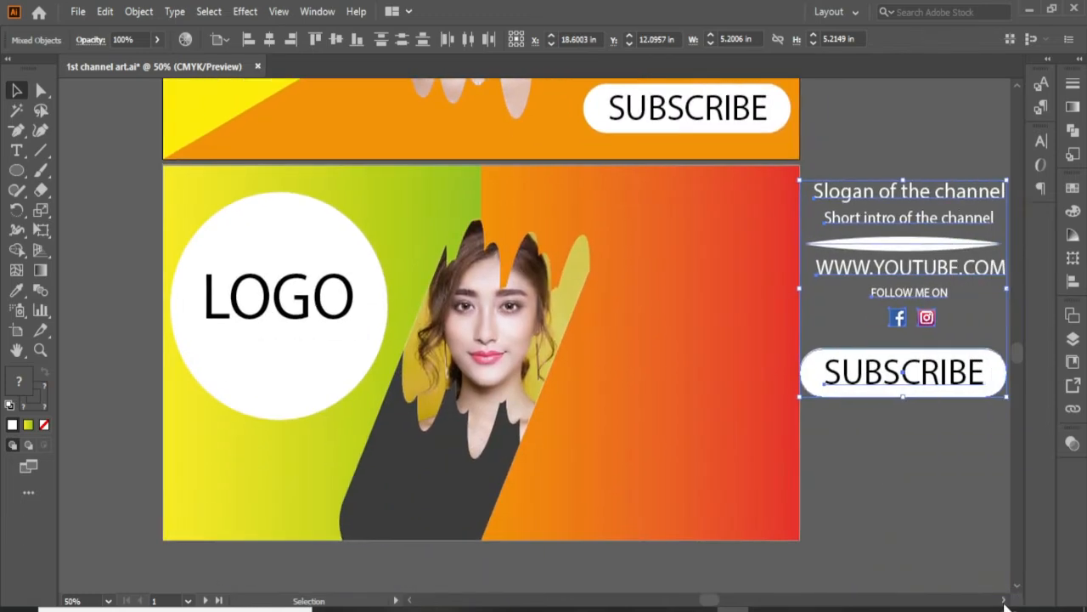
- Place another copy of the slogan and SUBSCRIBE block on the second banner's orange-red area and bring it forward
drag(793, 157, 955, 447)
drag(858, 200, 626, 300)
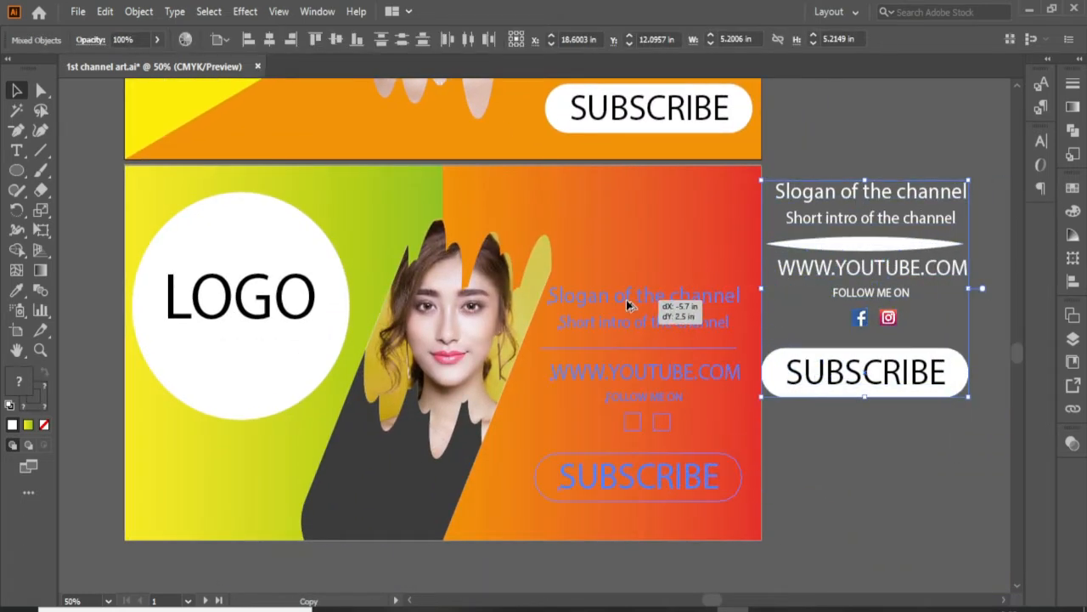
right_click(649, 303)
mouse_move(704, 487)
click(845, 505)
click(853, 479)
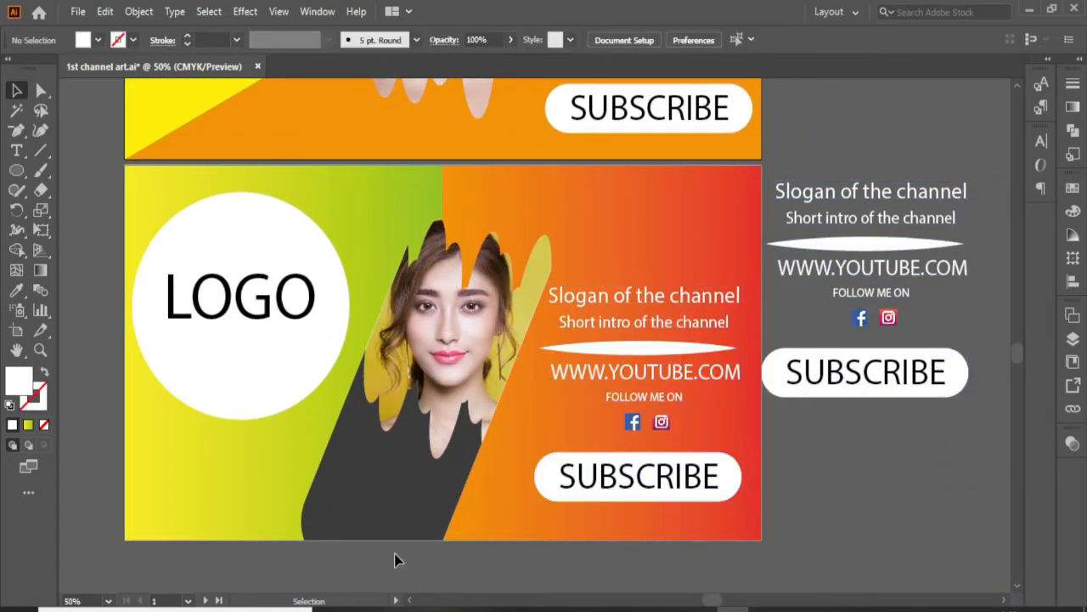
- Draw a third artboard about 16 x 8.8 in directly below the second banner, matching its width
click(410, 601)
click(411, 601)
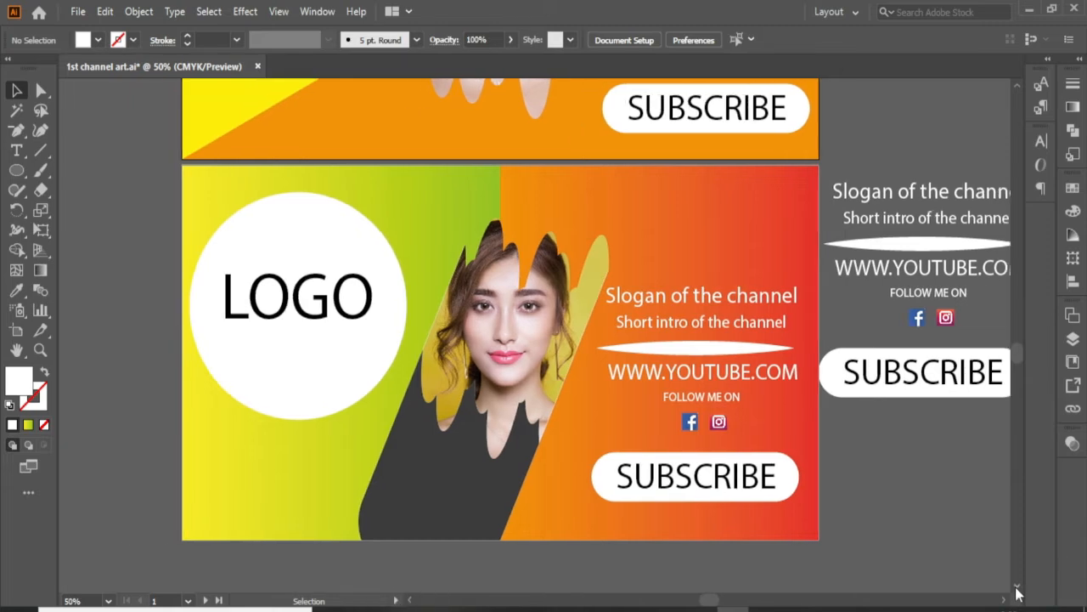
scroll(1019, 588, down, 10)
key(z)
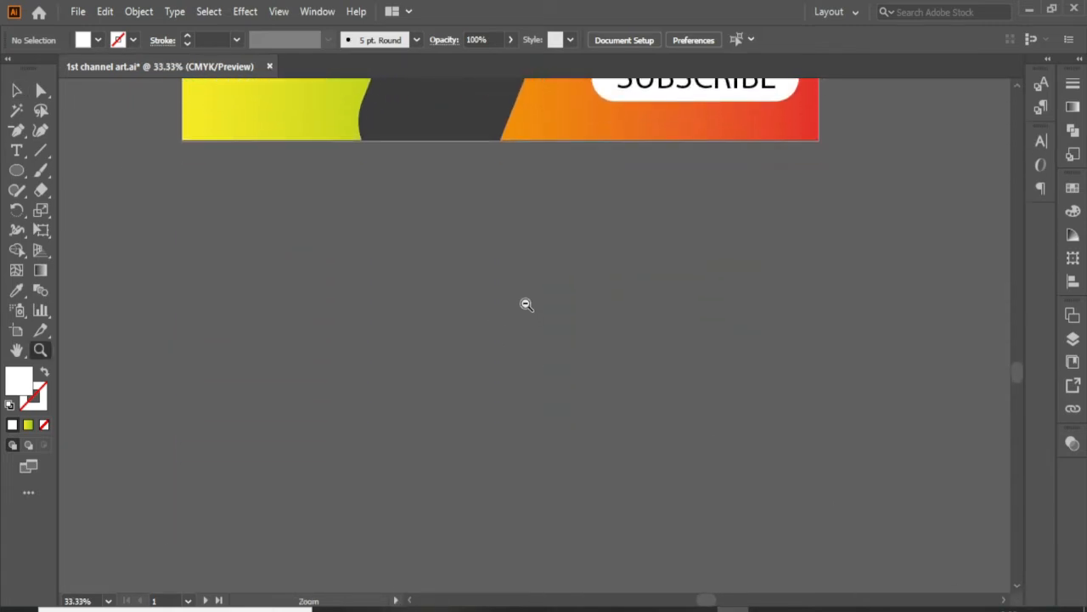
scroll(518, 297, up, 2)
alt+click(514, 293)
key(shift+o)
drag(400, 283, 720, 466)
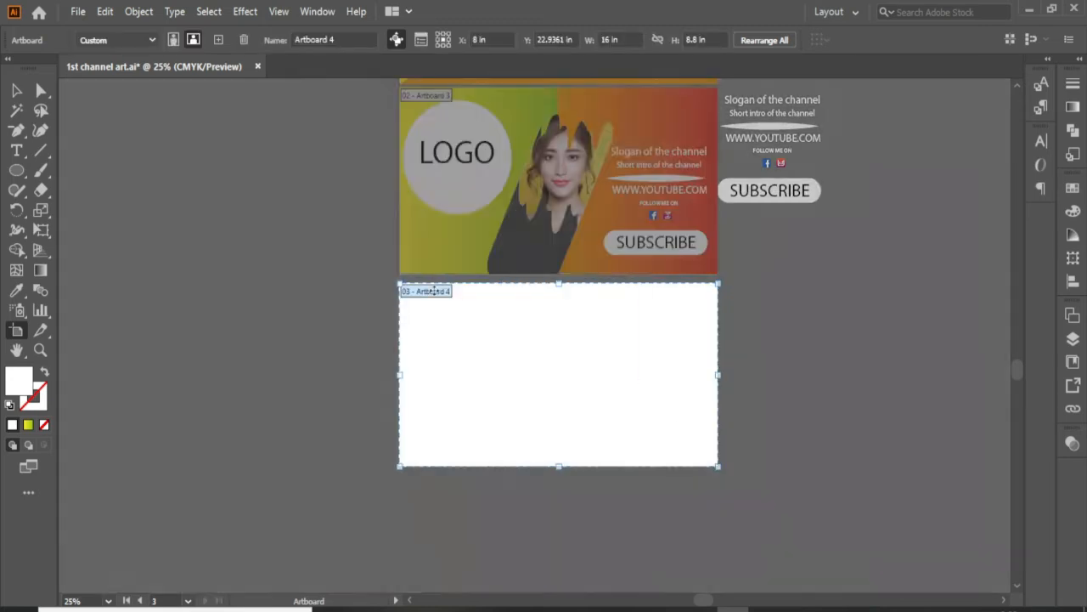
- Set the new artboard's height to 9 in
double_click(434, 292)
drag(483, 159, 459, 159)
text(9)
click(554, 541)
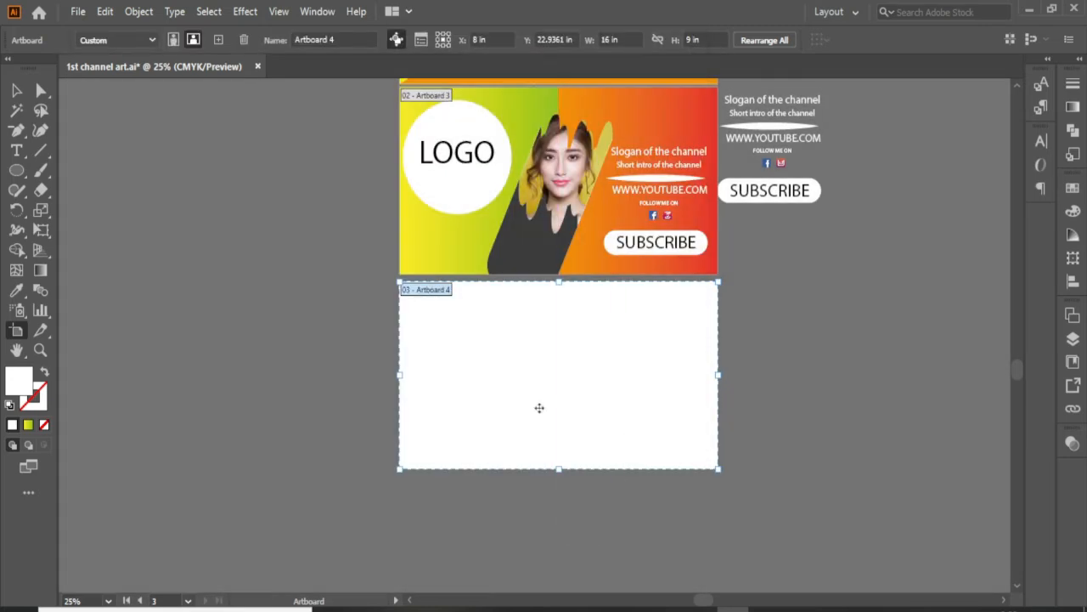
- Draw a rectangle covering the whole third artboard
click(23, 91)
key(z)
click(563, 400)
click(564, 365)
click(1019, 87)
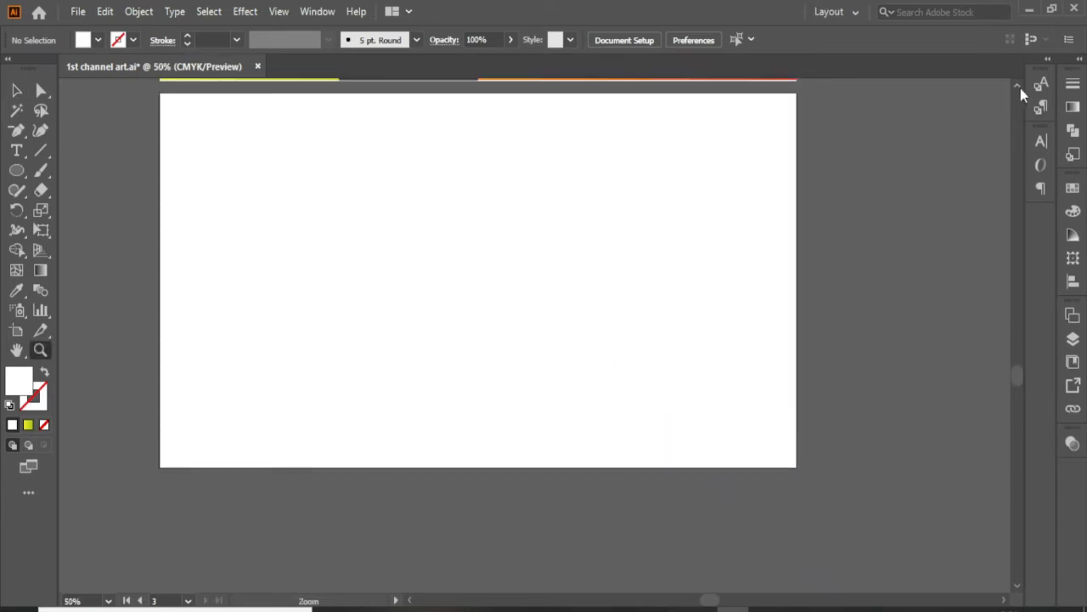
click(1019, 86)
click(24, 93)
right_click(16, 170)
click(85, 170)
drag(159, 133, 797, 508)
- Fill the rectangle with a linear yellow-to-green gradient running vertically from the top edge to the bottom edge
key(g)
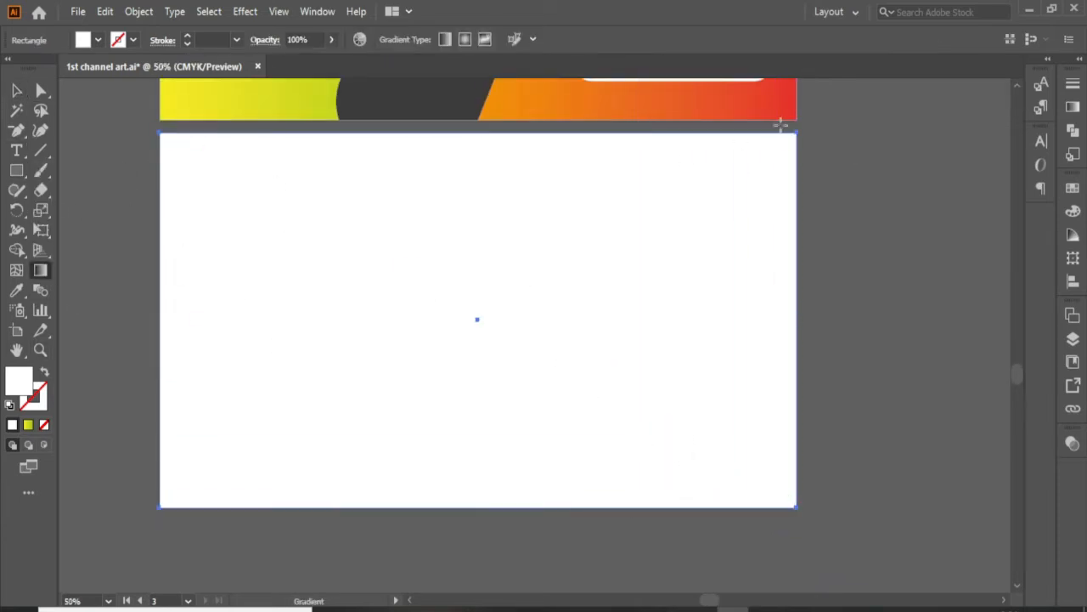
scroll(1018, 85, up, 2)
click(303, 309)
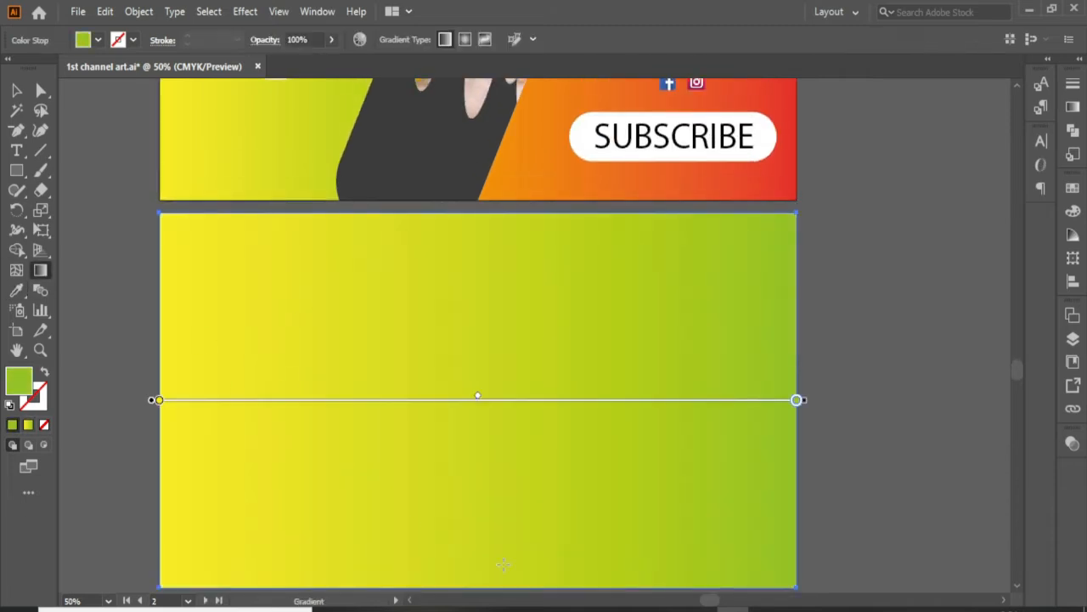
mouse_move(475, 586)
mouse_down()
mouse_move(480, 230)
mouse_move(483, 584)
mouse_up()
click(1018, 588)
drag(497, 121, 500, 191)
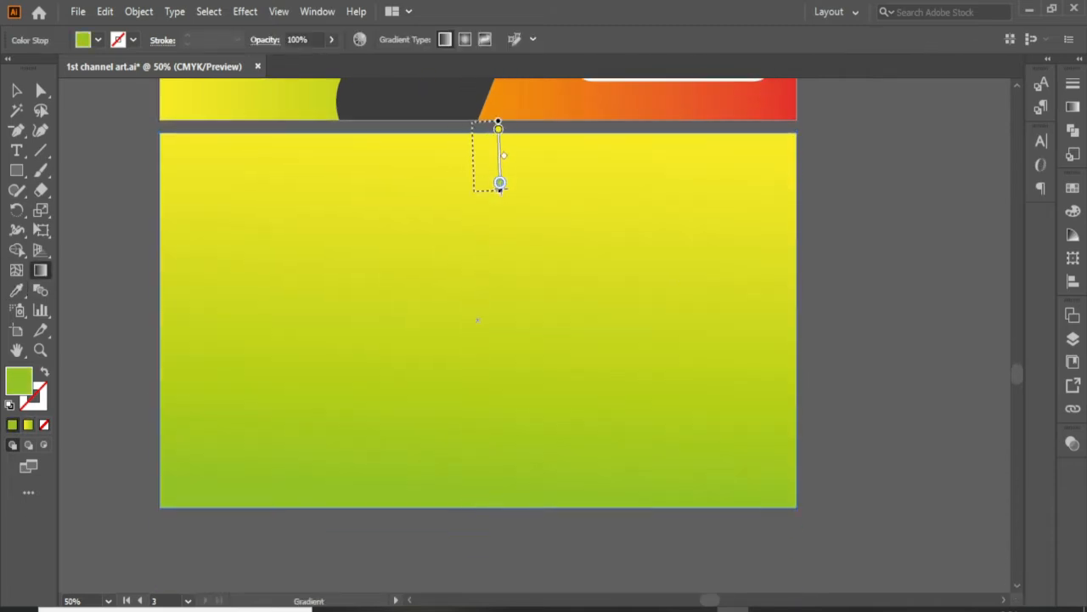
drag(505, 515, 504, 516)
- Set the gradient's bottom stop to C 51, M 0, Y 100, K 17 and place the gradient midpoint near the middle
drag(483, 322, 494, 210)
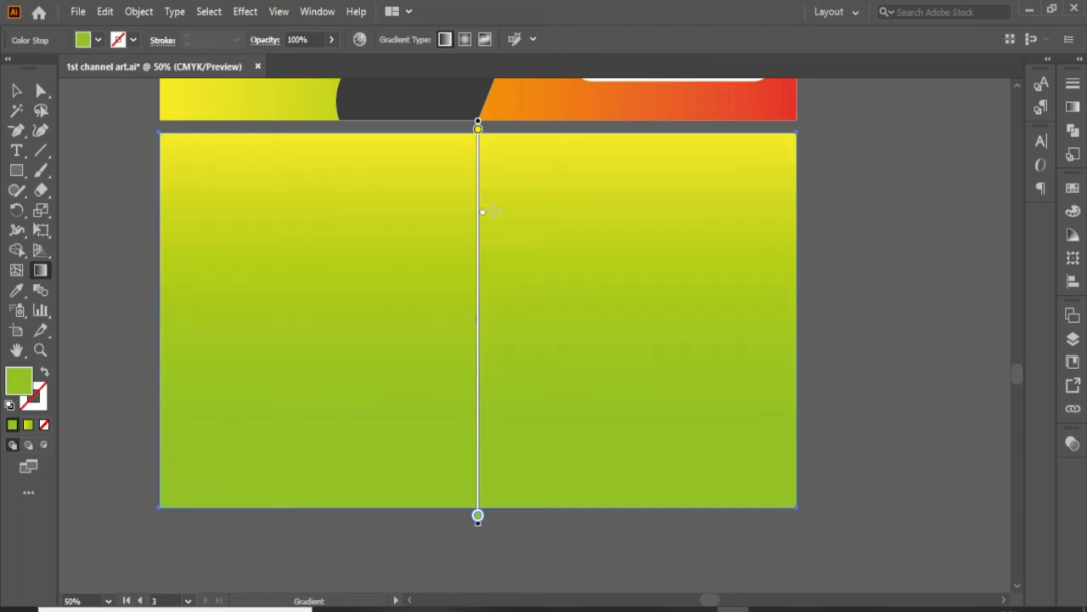
double_click(477, 516)
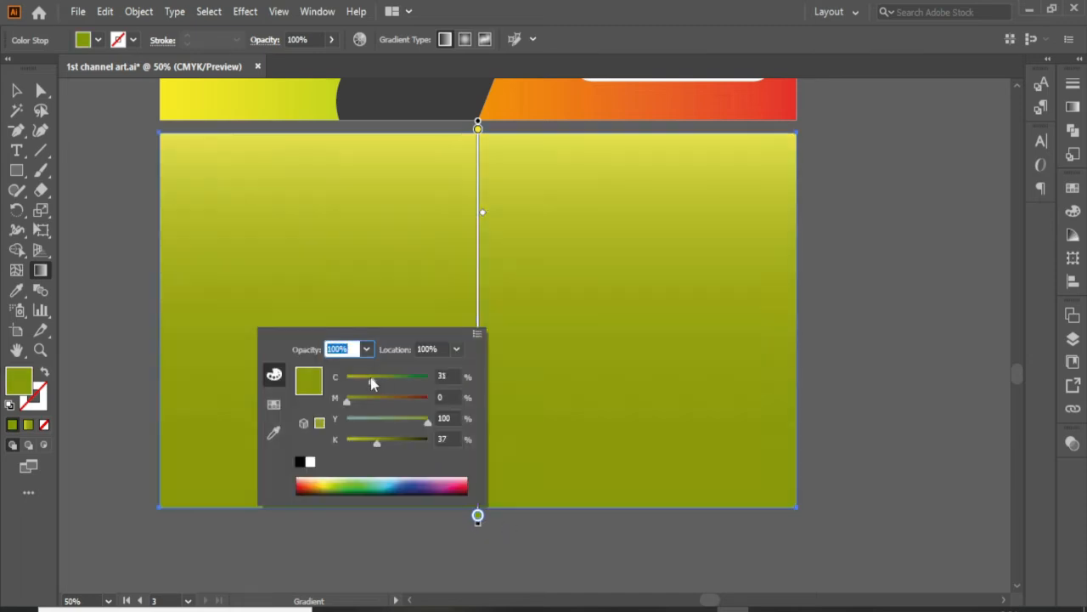
mouse_move(372, 379)
mouse_down()
mouse_move(357, 386)
mouse_move(388, 381)
mouse_up()
click(526, 363)
double_click(478, 516)
drag(374, 438, 363, 446)
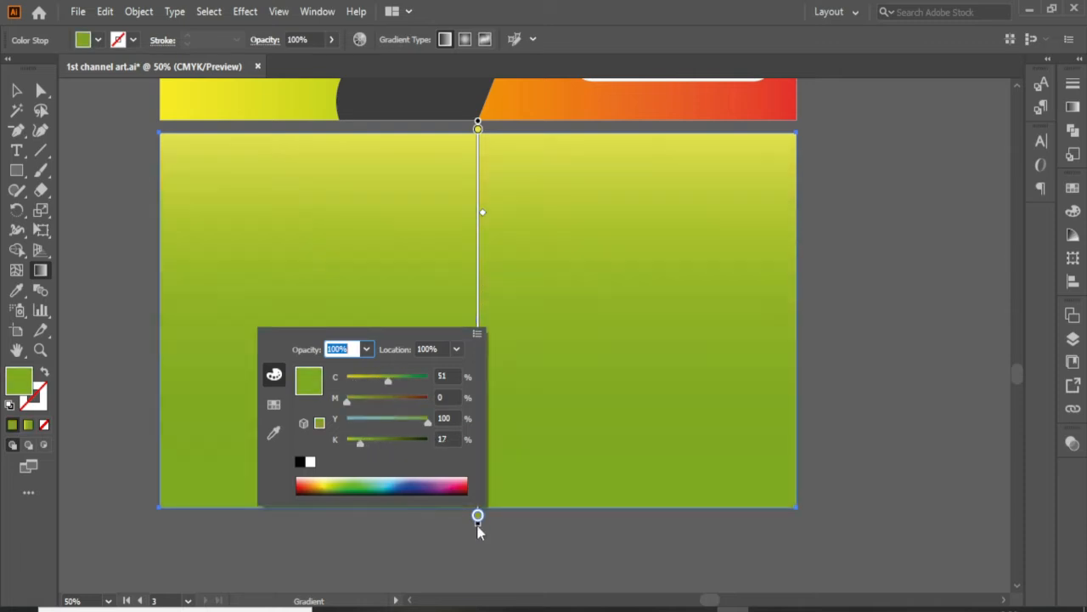
drag(482, 213, 483, 318)
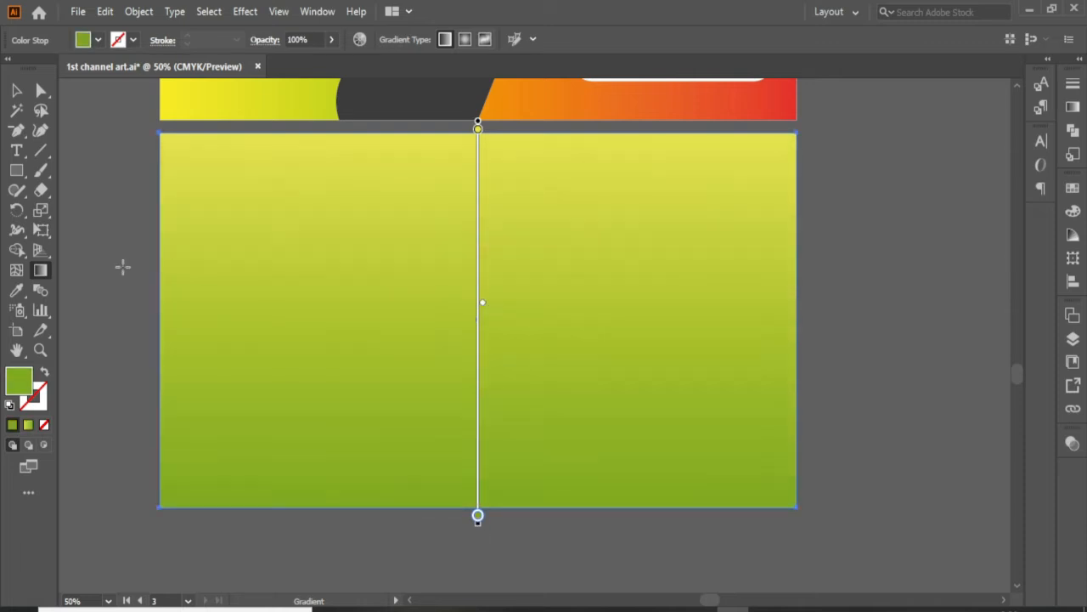
- Lock the green gradient background rectangle
click(17, 90)
click(145, 196)
click(672, 424)
click(139, 12)
mouse_move(213, 126)
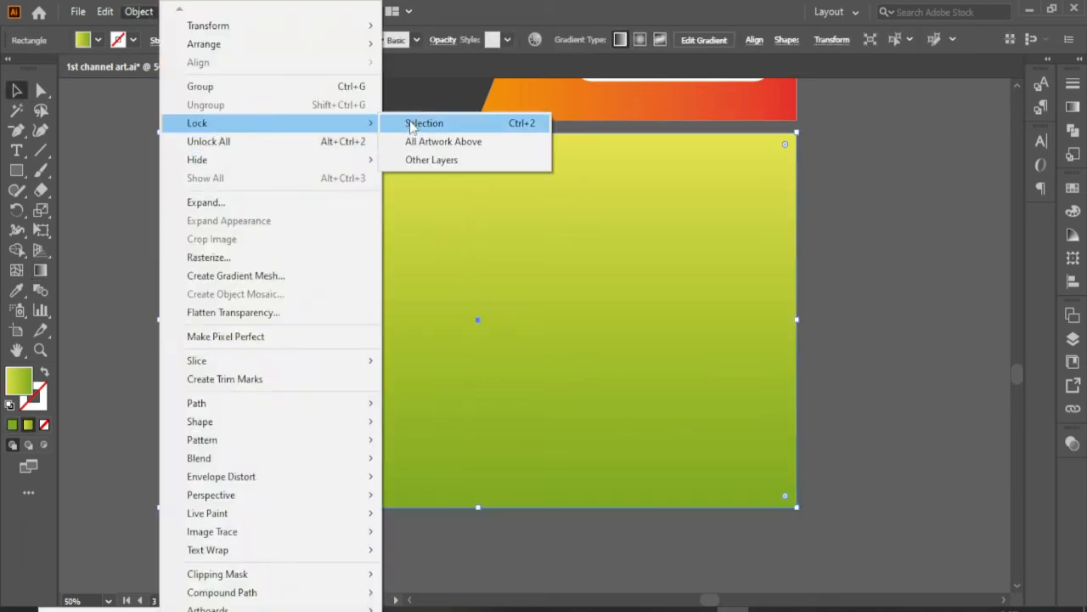
click(412, 126)
right_click(17, 152)
right_click(17, 171)
click(82, 251)
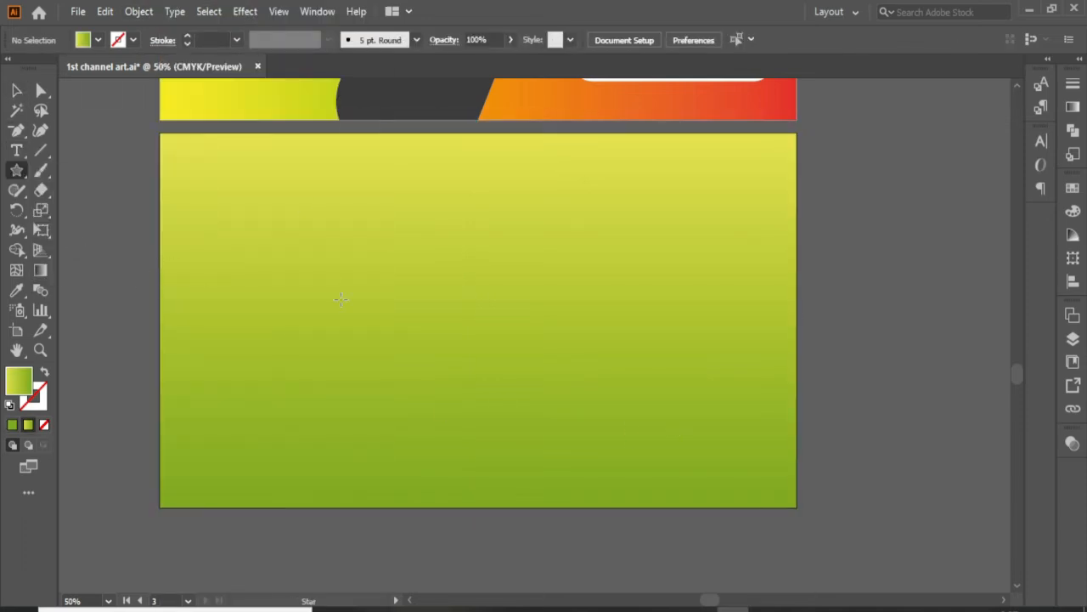
- Move the spare slogan and SUBSCRIBE block down beside the third artboard
alt+click(414, 283)
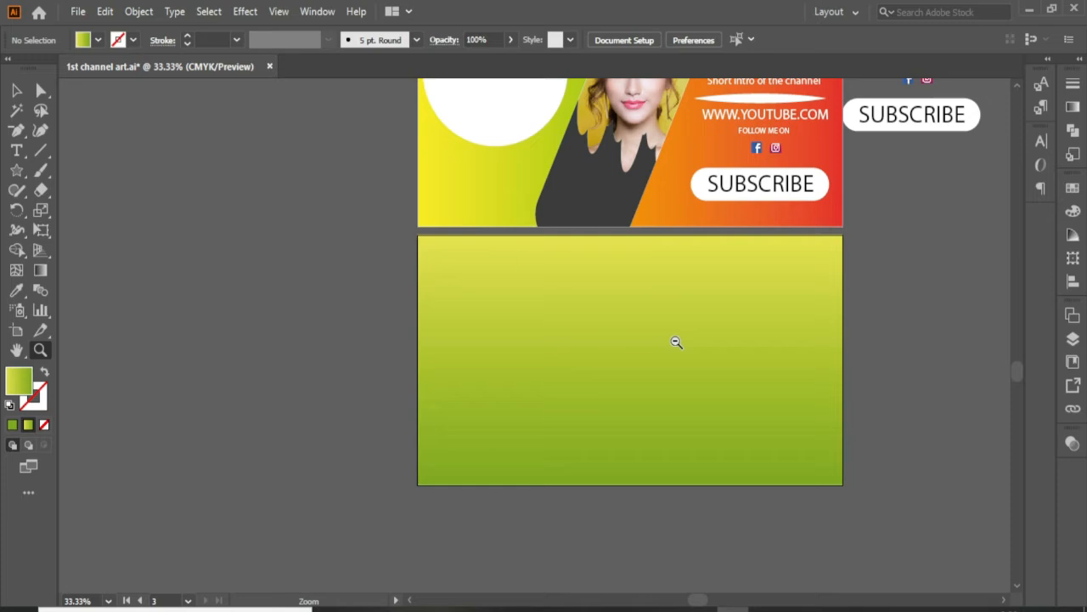
click(1005, 599)
alt+click(489, 369)
click(1017, 86)
click(17, 90)
drag(751, 120, 797, 225)
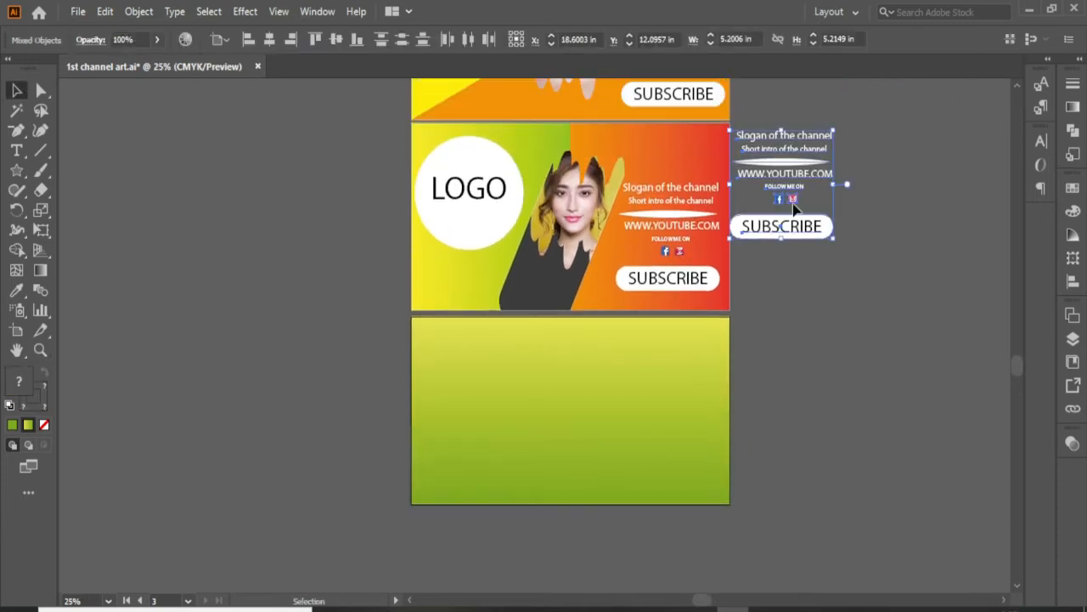
drag(780, 138, 847, 350)
click(944, 416)
- Draw a large many-pointed star over the third artboard's left edge, filled white with no stroke
click(1017, 586)
click(41, 350)
click(598, 379)
click(481, 286)
right_click(18, 173)
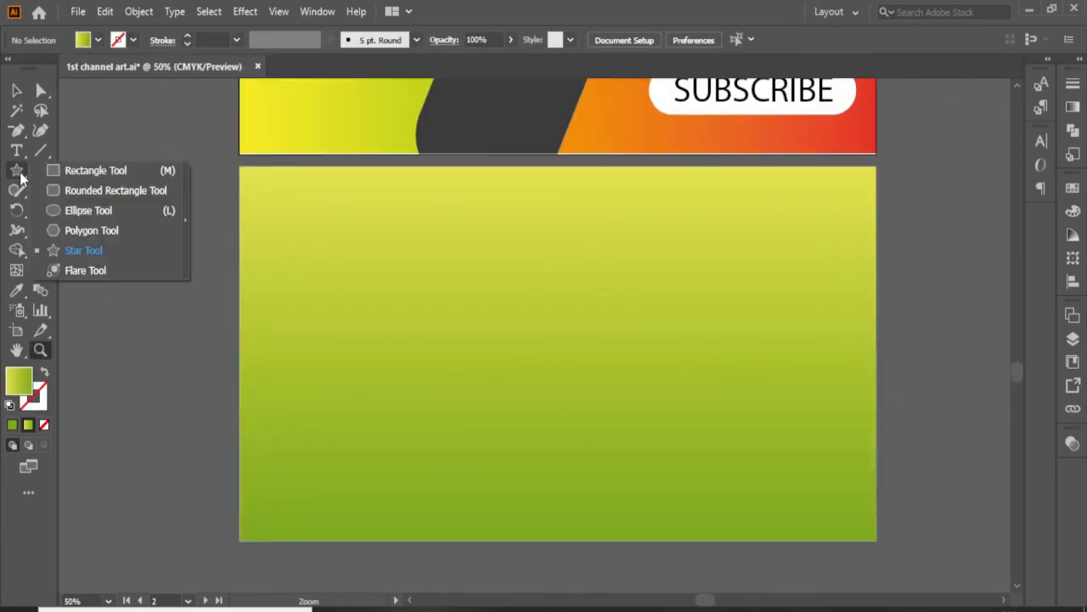
click(83, 249)
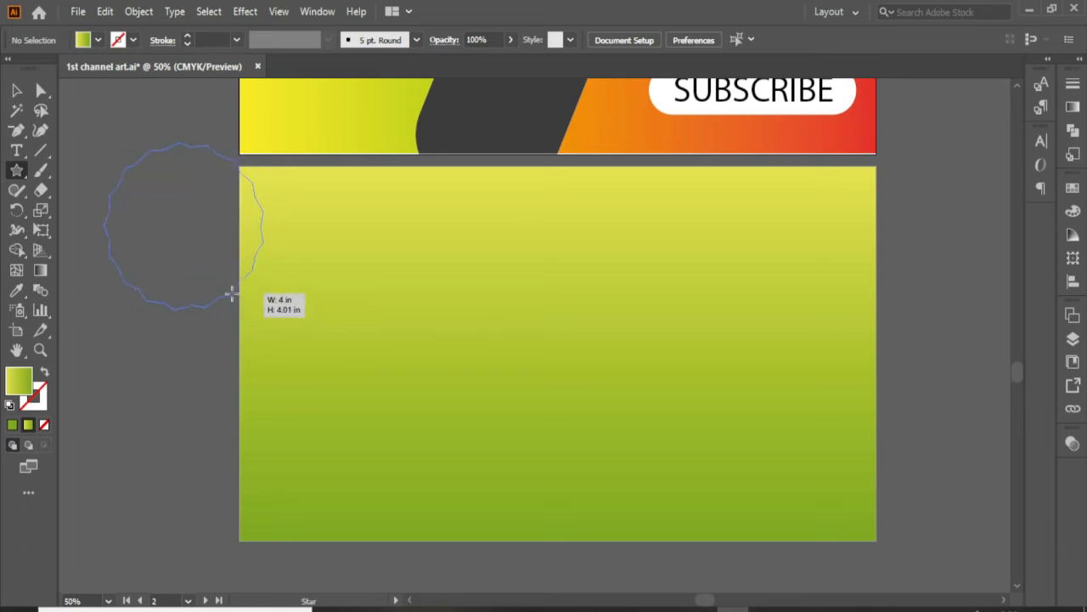
mouse_move(232, 293)
mouse_down()
mouse_move(282, 333)
mouse_move(359, 279)
mouse_move(373, 288)
mouse_up()
click(9, 405)
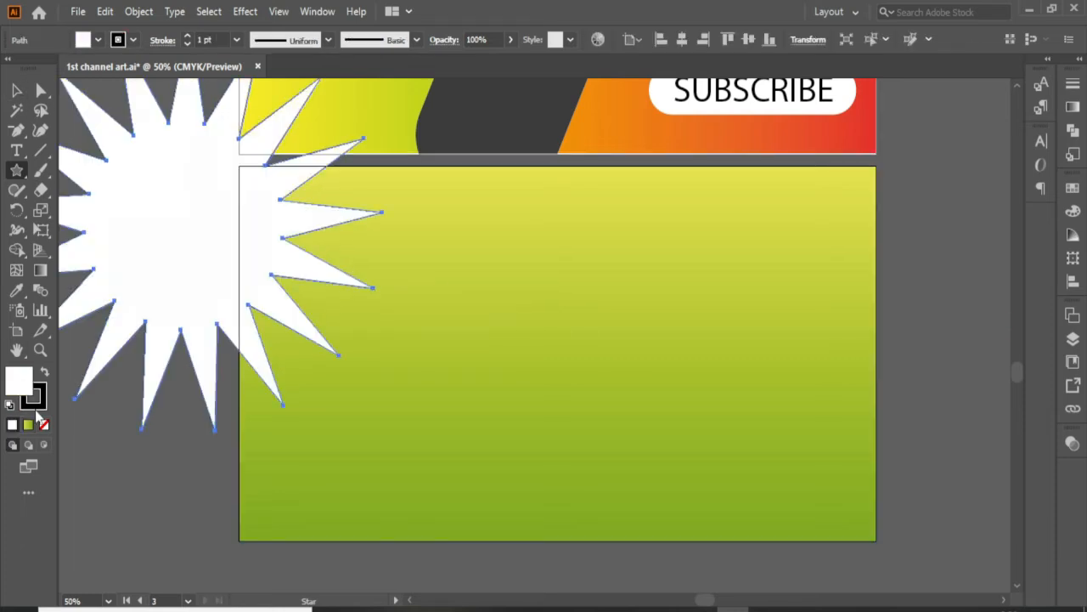
click(44, 424)
- Move the star down along the artboard's left edge and scale it down to fit within the artboard's height
drag(171, 187, 227, 347)
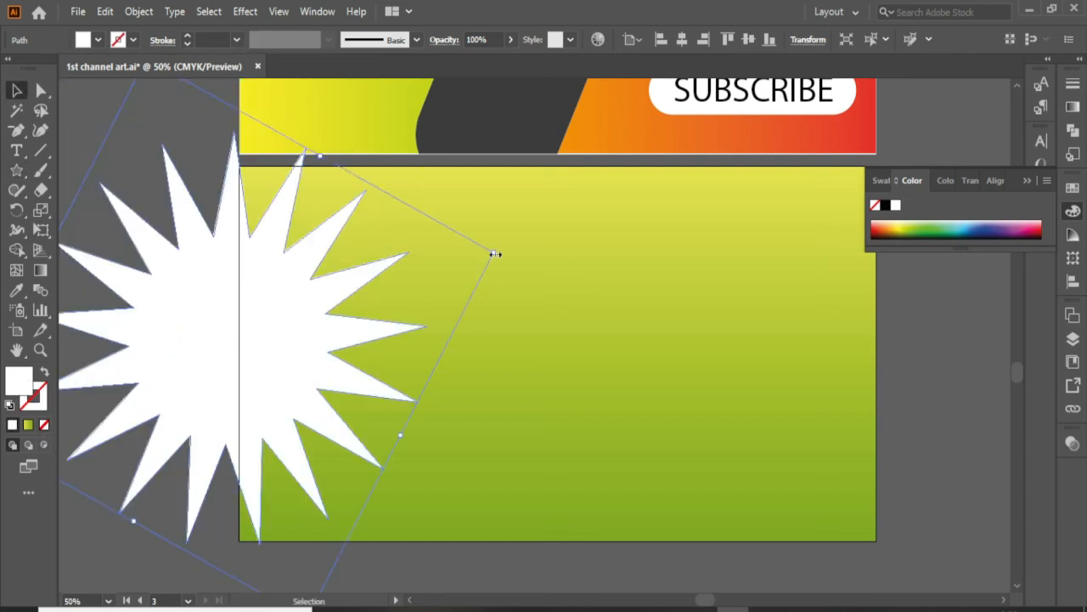
drag(495, 254, 410, 297)
drag(274, 315, 287, 391)
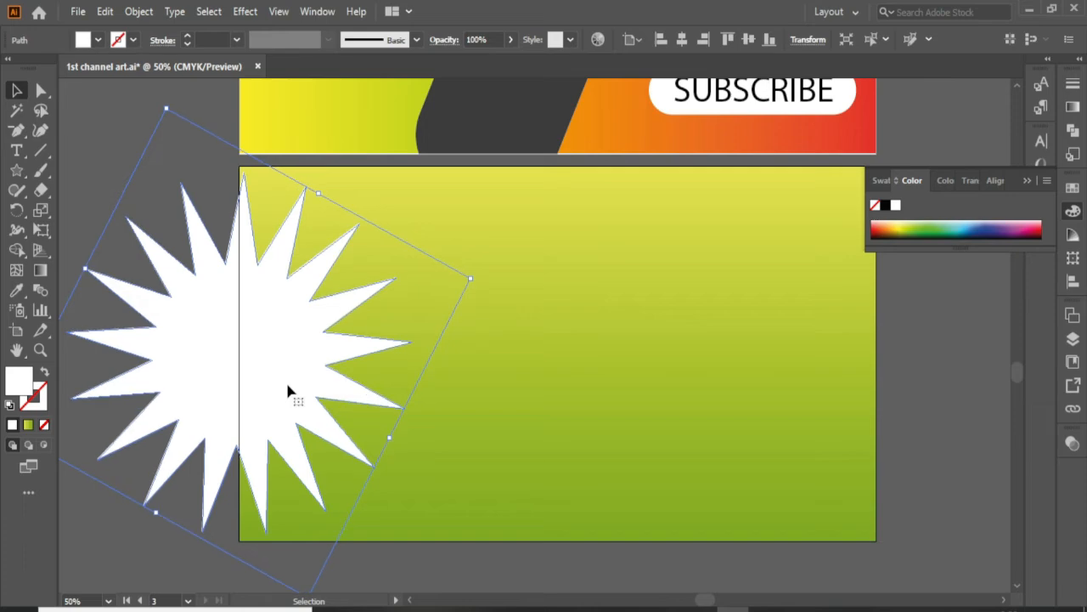
mouse_move(482, 290)
mouse_down()
mouse_move(501, 317)
mouse_move(497, 293)
mouse_up()
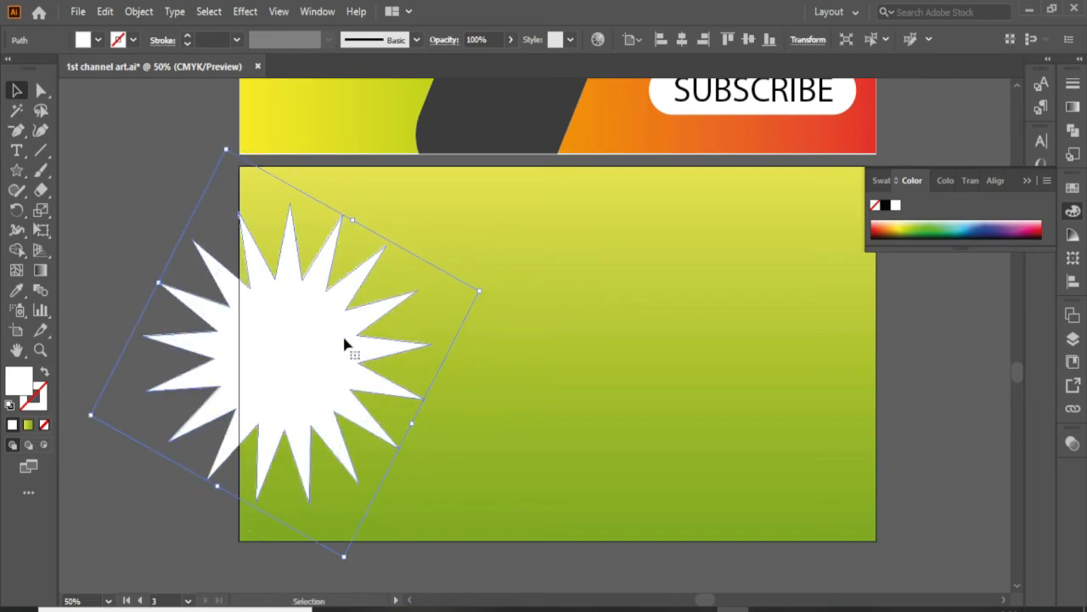
drag(344, 344, 336, 345)
key(backslash)
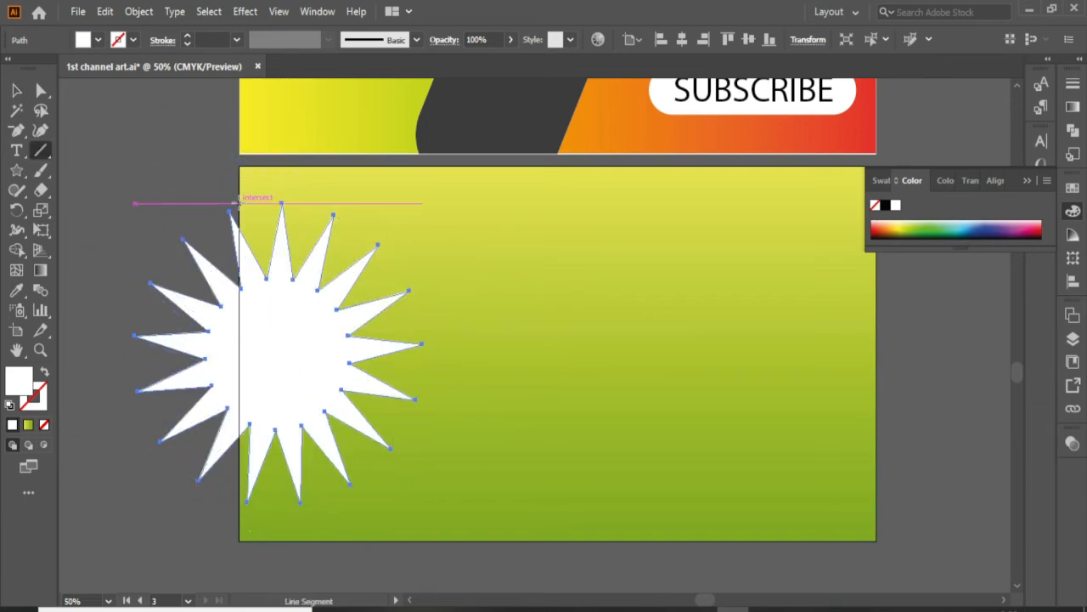
click(238, 202)
click(578, 357)
- Enlarge the star to roughly the artboard's full height and reposition it across the left edge
key(v)
drag(487, 297, 552, 284)
drag(316, 336, 286, 338)
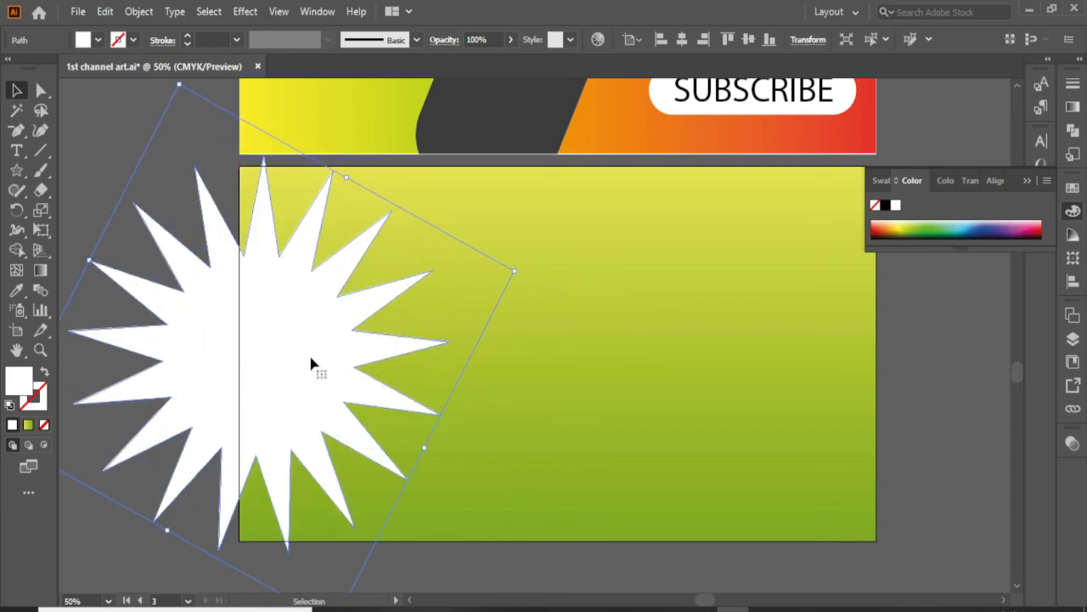
- Scale the star down slightly and draw a vertical line across it along the artboard's left edge
drag(513, 272, 481, 281)
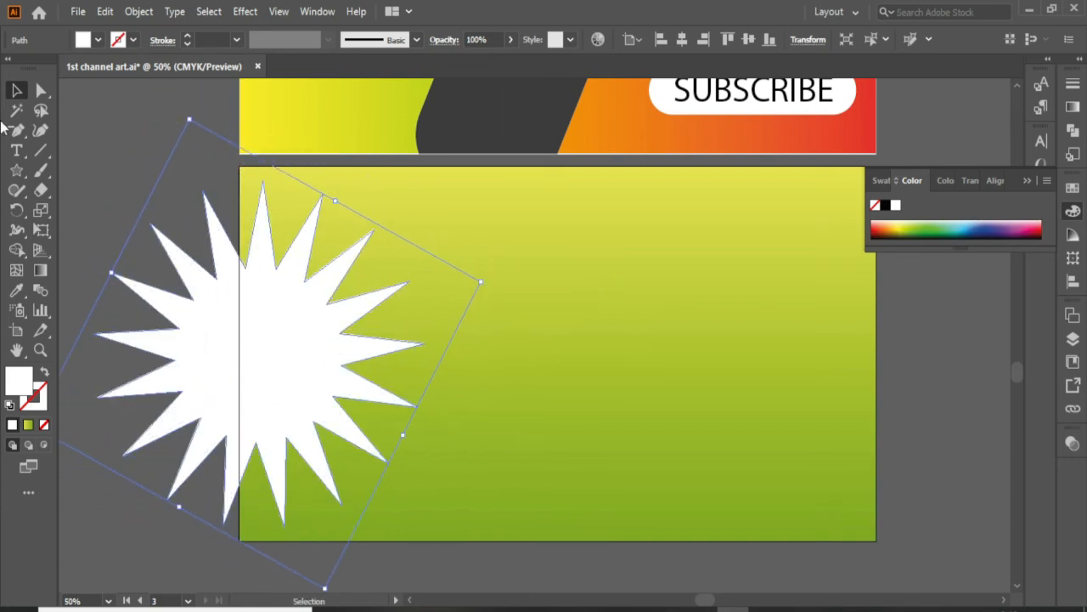
key(backslash)
drag(239, 241, 239, 533)
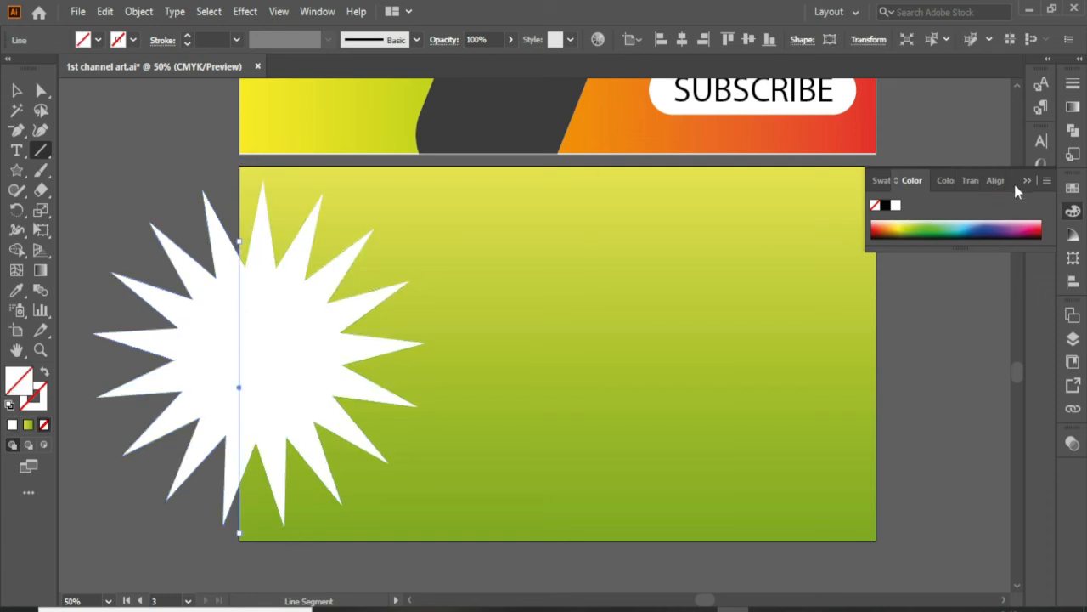
- Divide the star along the vertical line and delete the part lying outside the artboard
click(1025, 181)
key(v)
drag(170, 208, 285, 339)
click(1072, 108)
click(888, 164)
key(a)
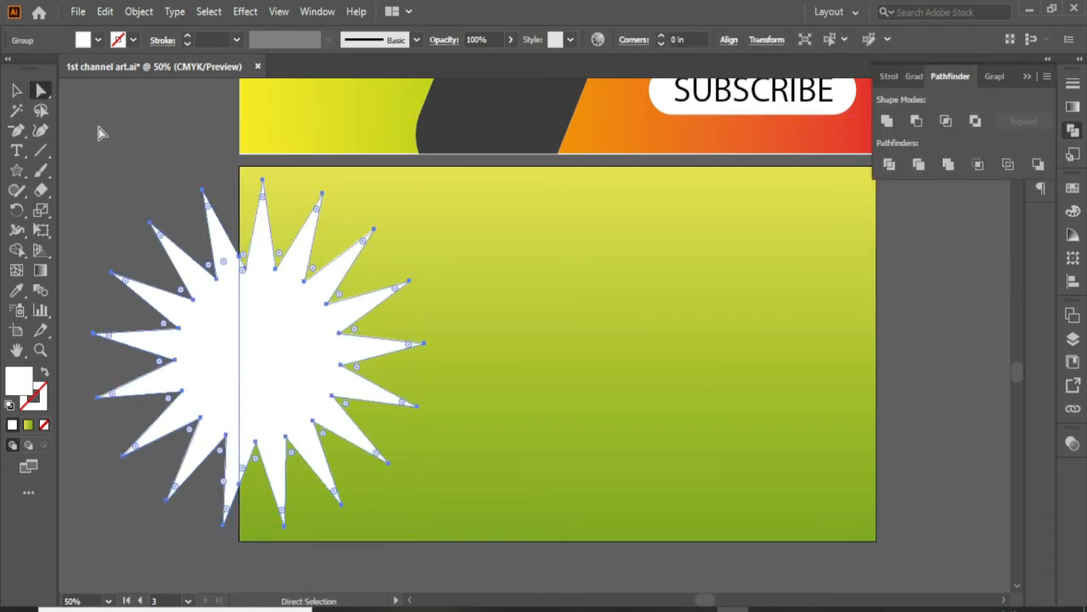
drag(176, 154, 219, 440)
drag(241, 547, 241, 546)
key(Delete)
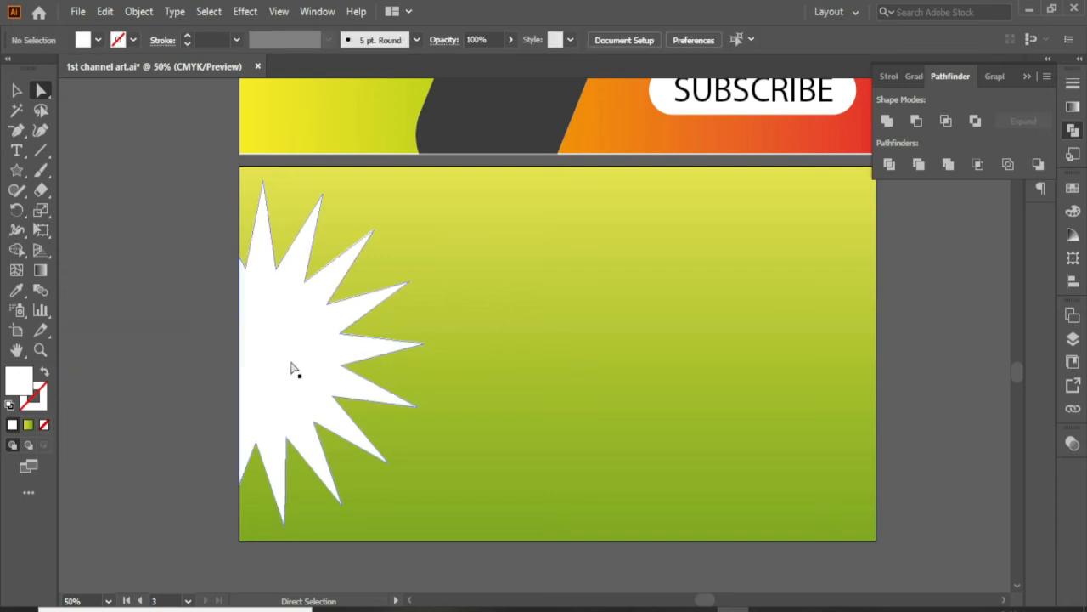
- Make a mirrored copy of the half star and place it against the artboard's right edge
key(v)
click(292, 368)
right_click(311, 331)
mouse_move(400, 230)
click(517, 291)
click(825, 354)
drag(340, 352, 814, 370)
click(924, 358)
click(816, 357)
- Lower the opacity of both half stars so they become semi-transparent
click(311, 348)
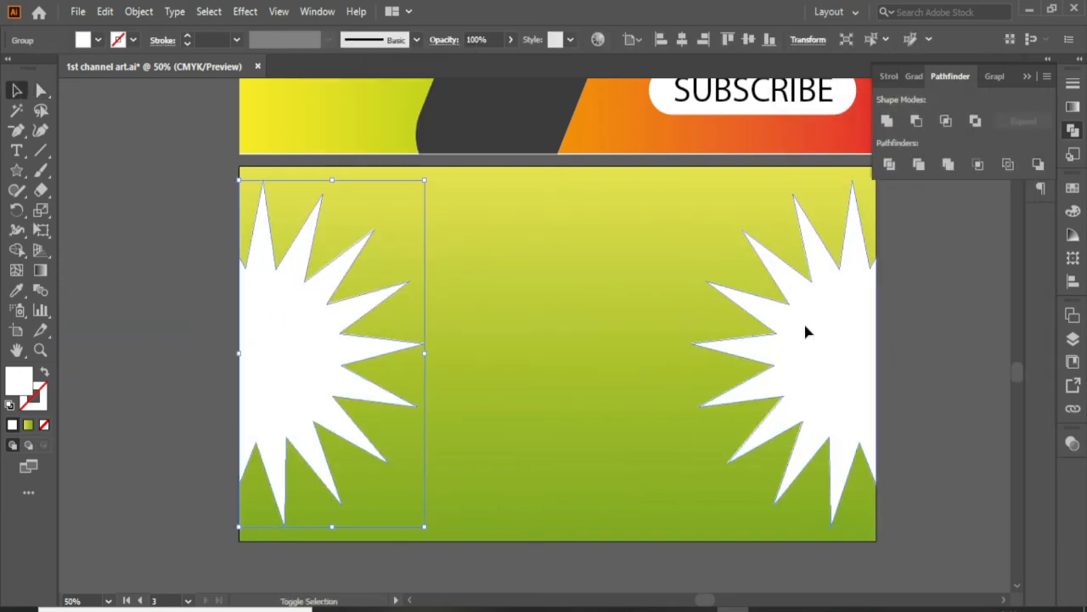
shift+click(806, 330)
click(510, 40)
drag(510, 61, 477, 61)
click(479, 41)
key(BackSpace)
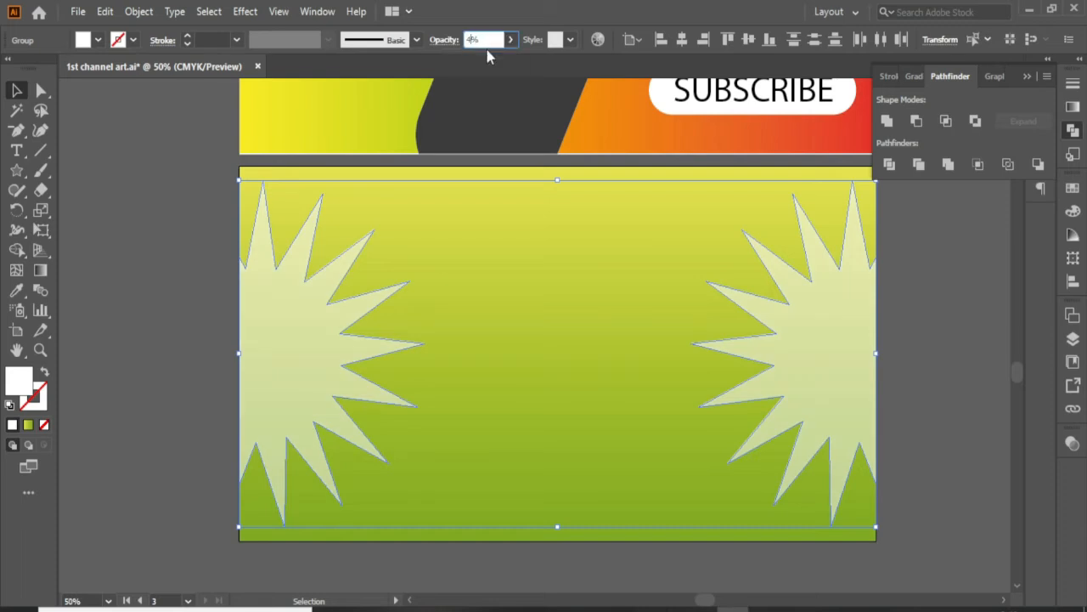
key(Return)
click(888, 375)
- Draw a small white circle and scatter resized copies along the artboard's top and bottom edges and lower right area
drag(16, 170, 102, 212)
drag(506, 248, 520, 263)
key(v)
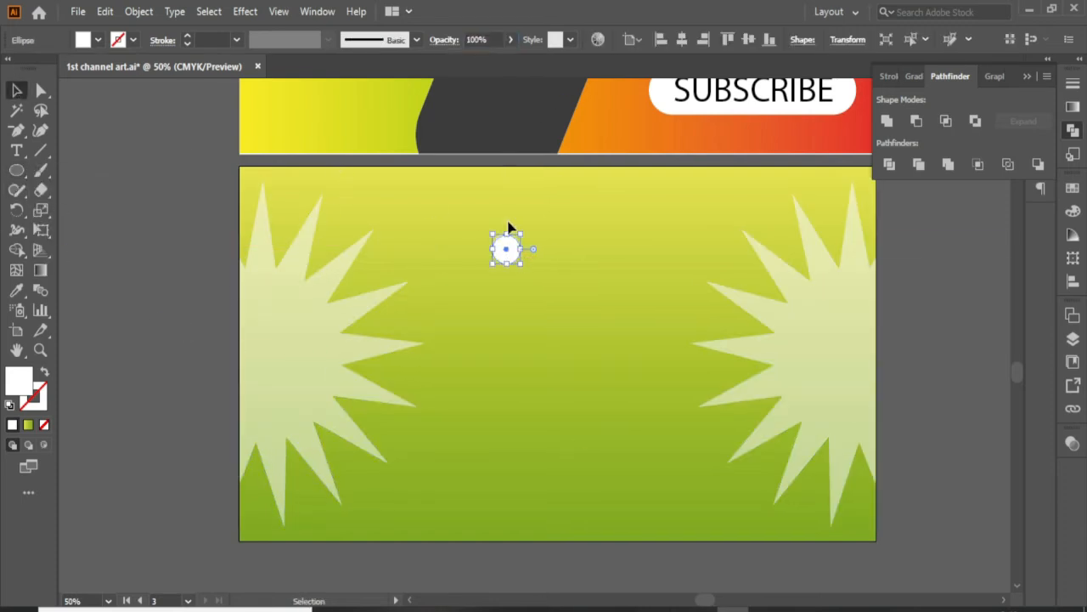
drag(338, 170, 376, 542)
key(ctrl+z)
drag(377, 542, 647, 497)
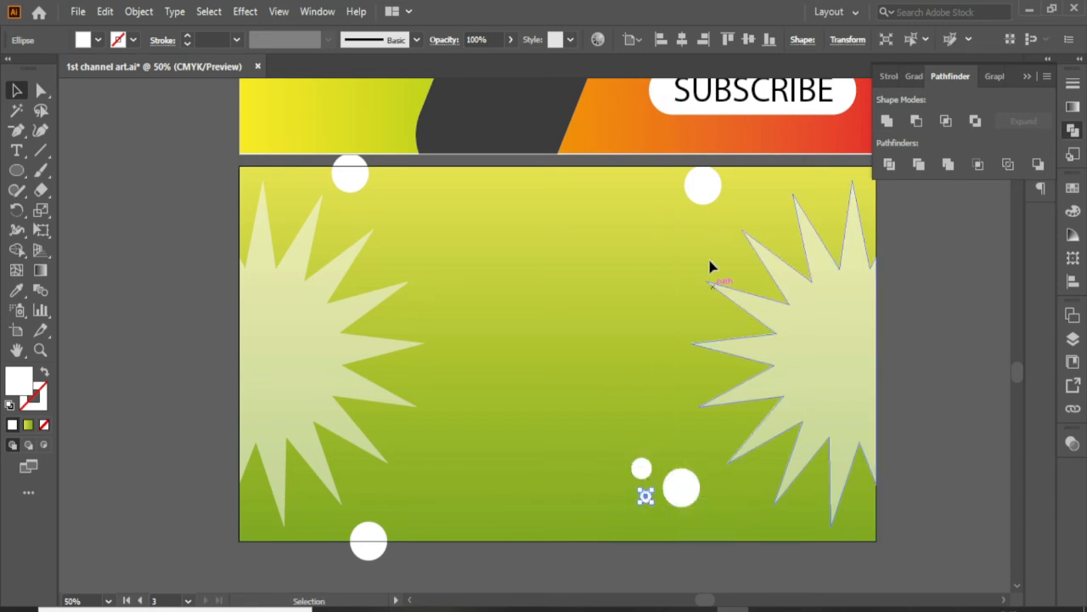
- Place more small circle copies around both half stars and a large copy near the artboard's lower right
drag(705, 203, 727, 331)
drag(729, 331, 731, 333)
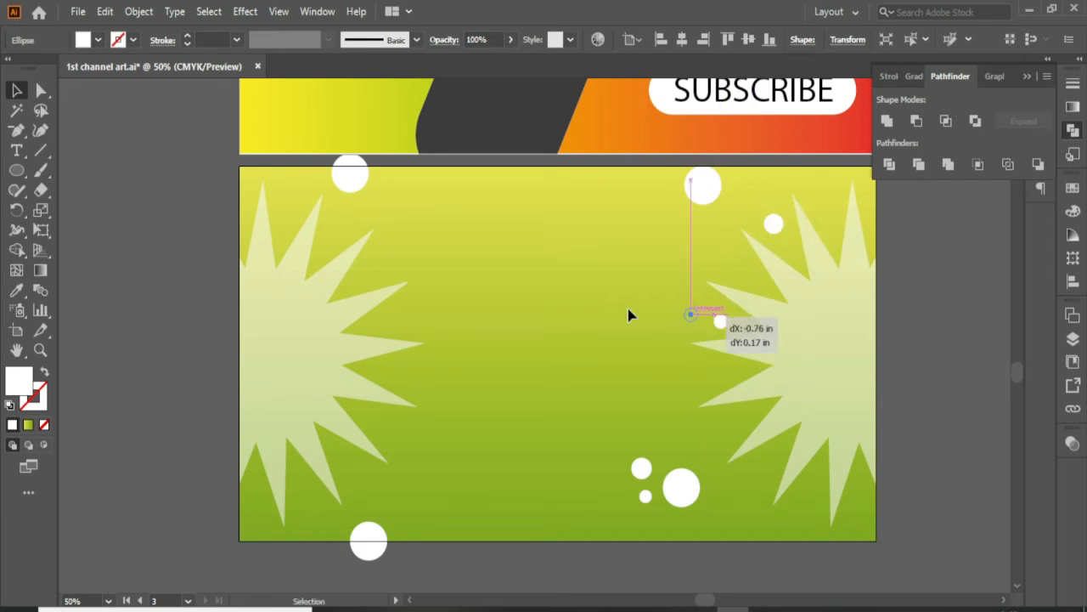
drag(628, 315, 336, 241)
drag(720, 322, 393, 435)
drag(393, 433, 435, 214)
drag(434, 214, 410, 482)
drag(410, 482, 316, 511)
drag(689, 495, 761, 521)
- Divide the circle overlapping the artboard's top edge with a line along that edge and delete the overhanging part
key(backslash)
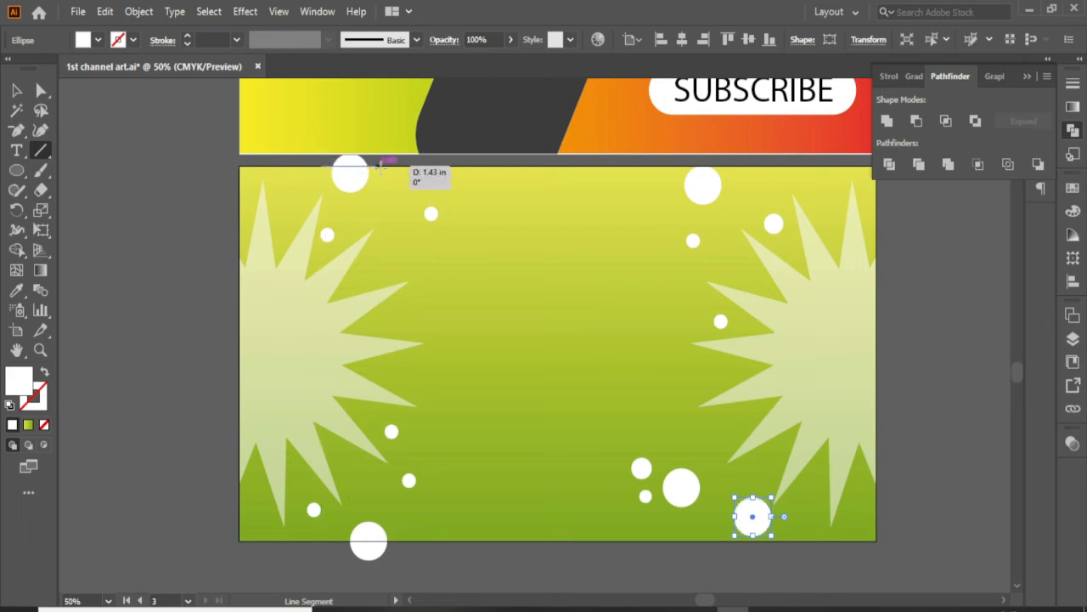
drag(381, 167, 384, 167)
key(v)
shift+click(347, 178)
click(889, 164)
key(a)
click(76, 112)
click(350, 160)
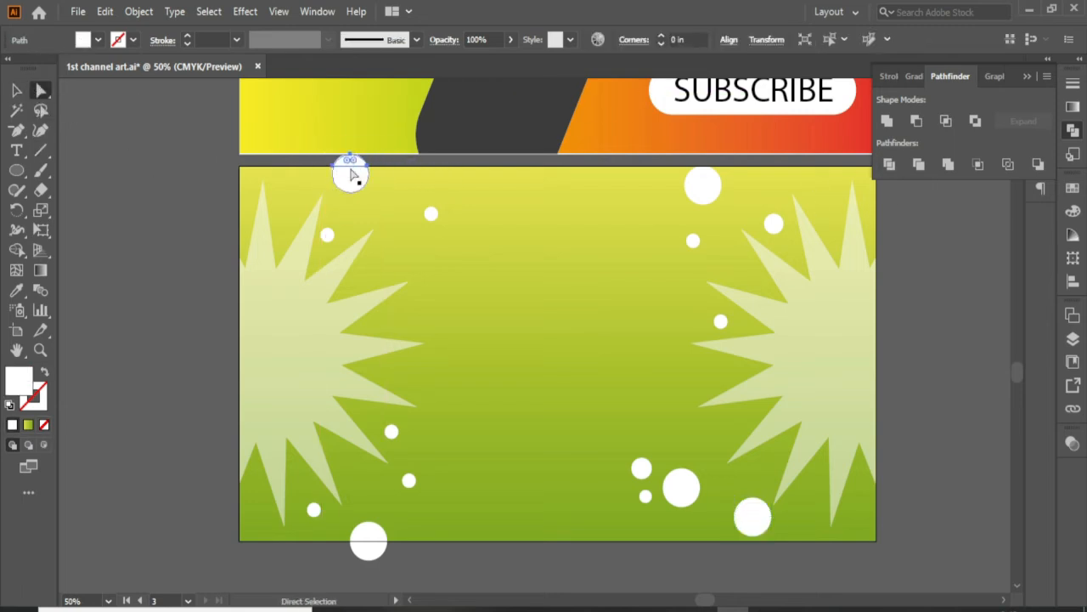
key(Delete)
- Trim the circle overlapping the artboard's bottom edge with a dividing line and delete the part outside
drag(403, 552, 403, 552)
key(v)
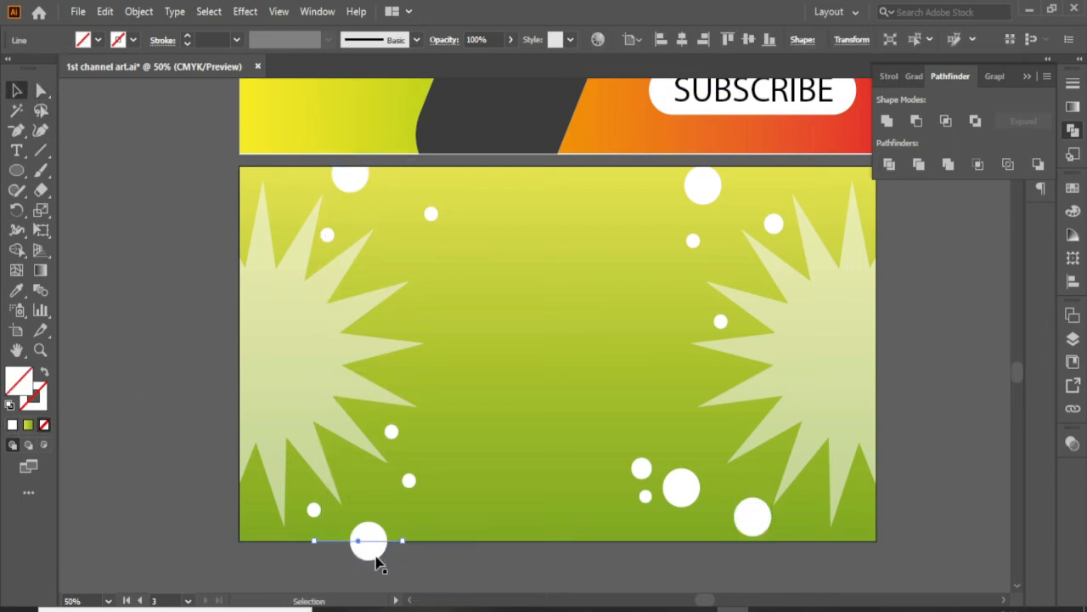
shift+click(375, 555)
click(889, 164)
key(a)
click(397, 553)
click(378, 554)
key(Delete)
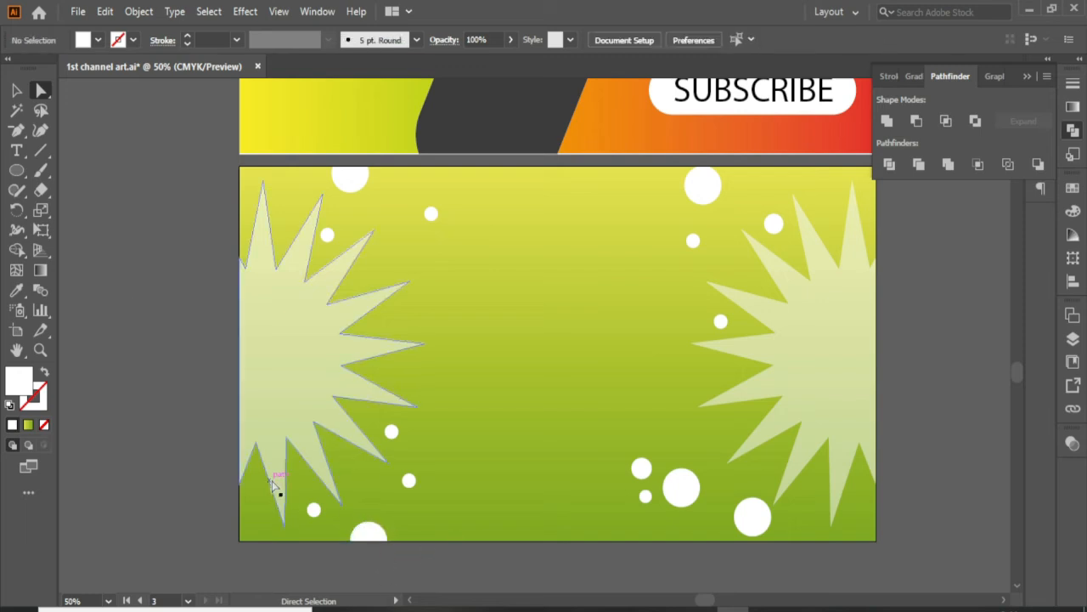
- Copy a small circle into the artboard's upper middle and repeat it as a tight horizontal row of dots
click(16, 90)
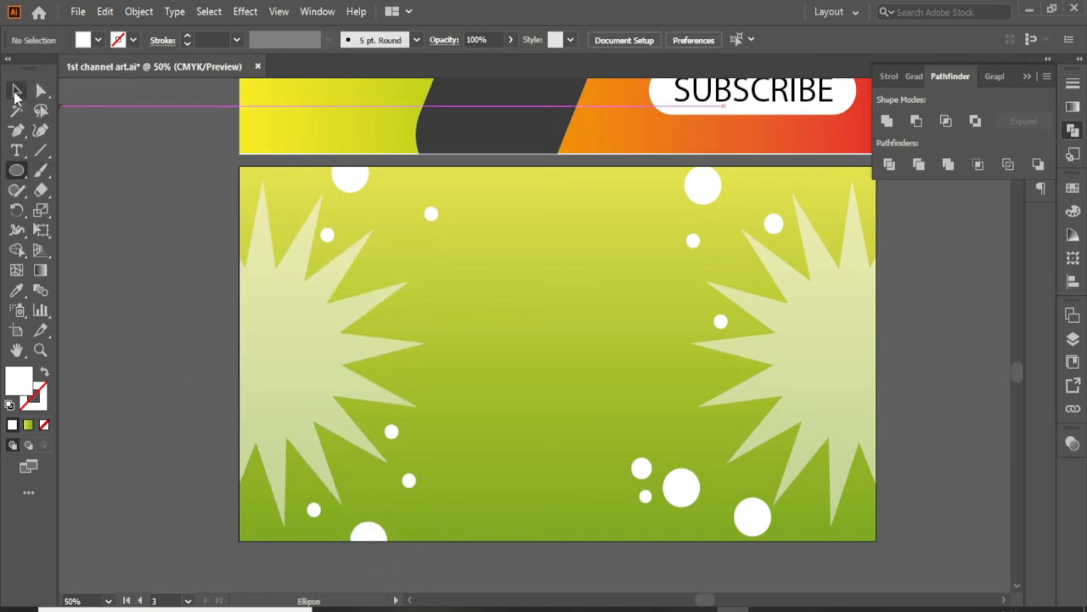
click(16, 90)
drag(431, 214, 473, 258)
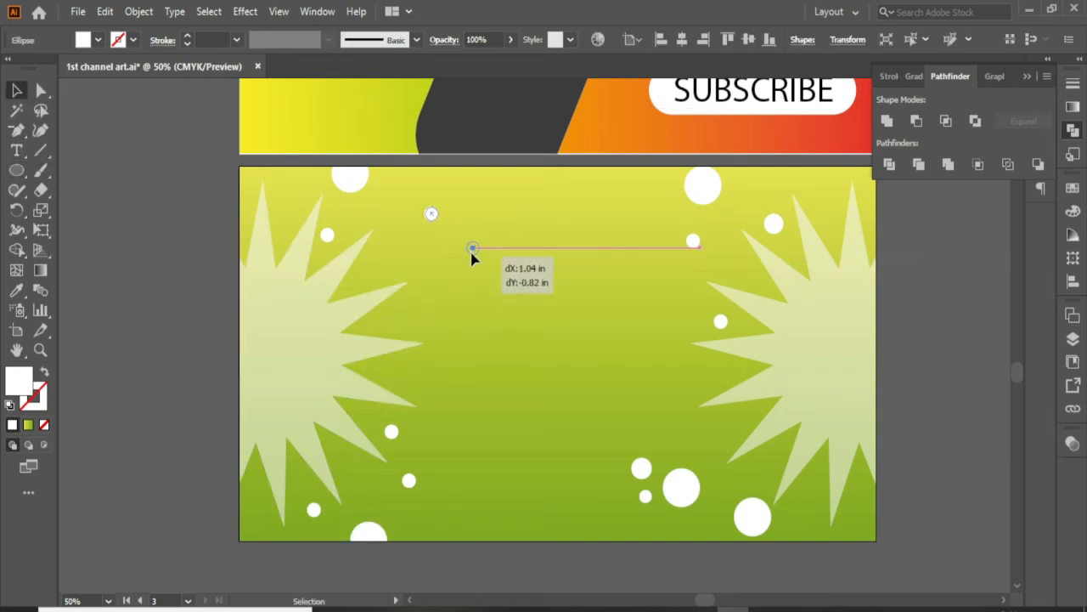
key(z)
click(481, 235)
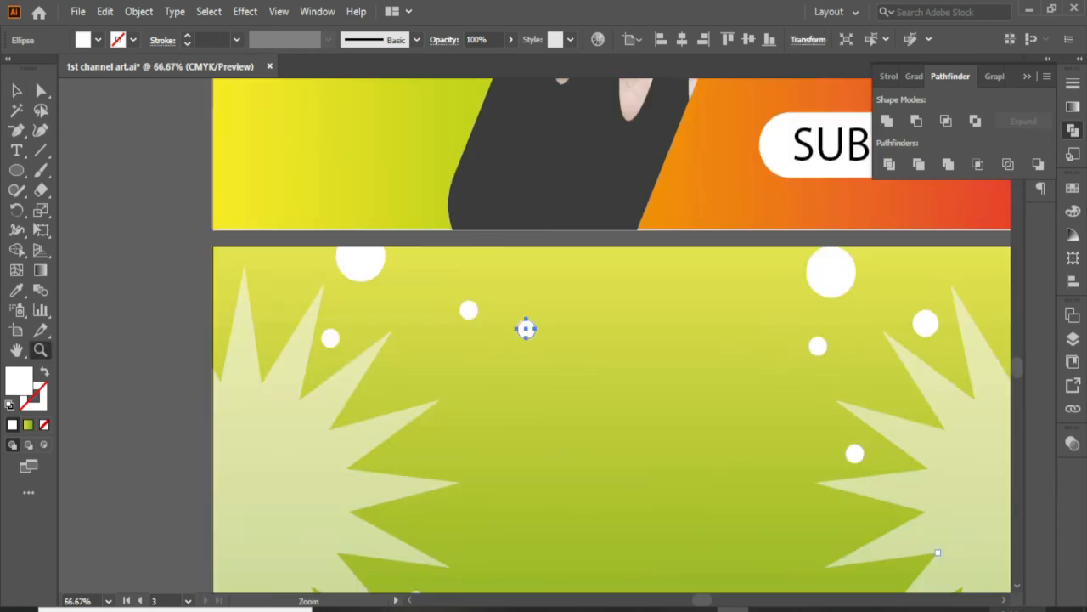
click(1018, 586)
click(1005, 600)
click(1018, 585)
click(1027, 77)
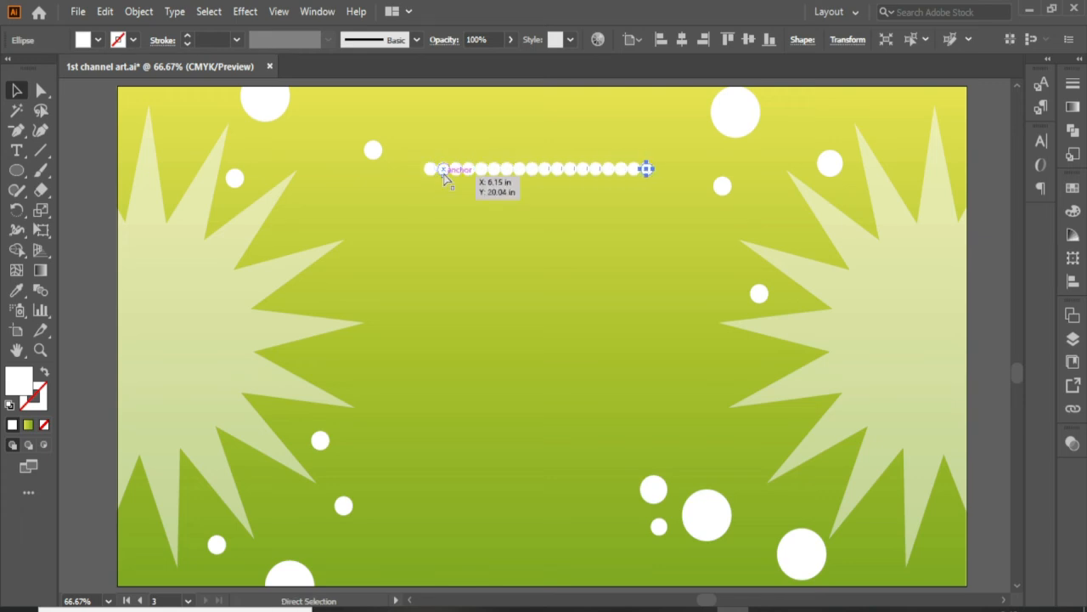
- Copy the whole dot row just below itself and repeat the copy downward into a dense central grid
drag(419, 143, 669, 221)
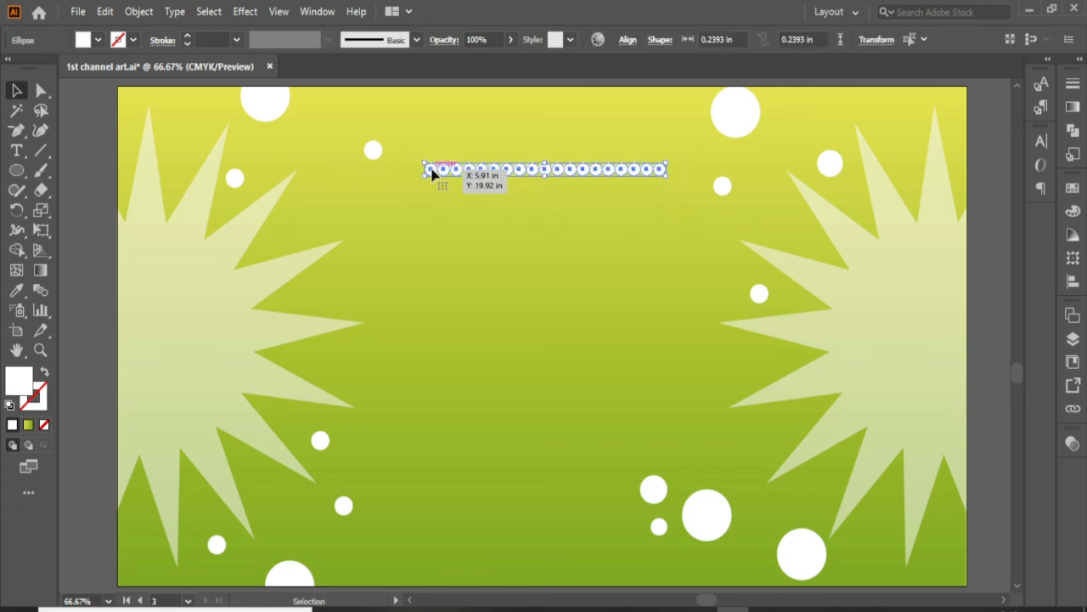
drag(432, 169, 431, 183)
key(ctrl+d)
key(ctrl+d)
key(ctrl+d)
key(ctrl+d)
key(ctrl+d)
key(ctrl+d)
key(ctrl+d)
key(ctrl+d)
key(ctrl+d)
key(ctrl+d)
key(ctrl+d)
key(ctrl+d)
key(ctrl+d)
key(ctrl+d)
key(ctrl+d)
key(ctrl+d)
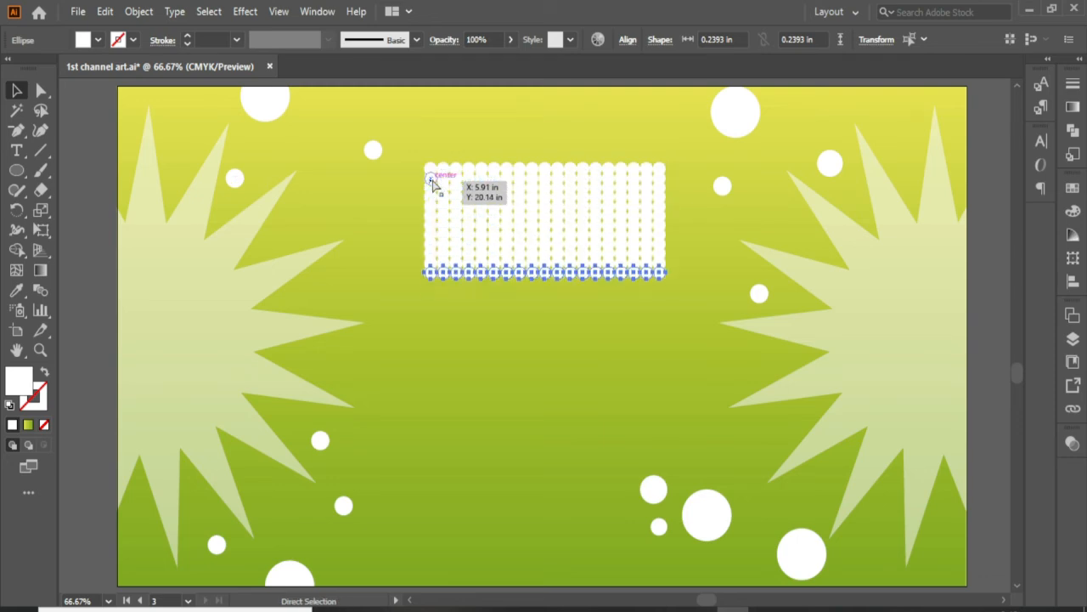
key(ctrl+d)
key(ctrl+d)
key(ctrl+d)
key(ctrl+d)
key(ctrl+d)
key(ctrl+d)
key(ctrl+d)
key(ctrl+d)
key(ctrl+d)
key(ctrl+d)
key(ctrl+d)
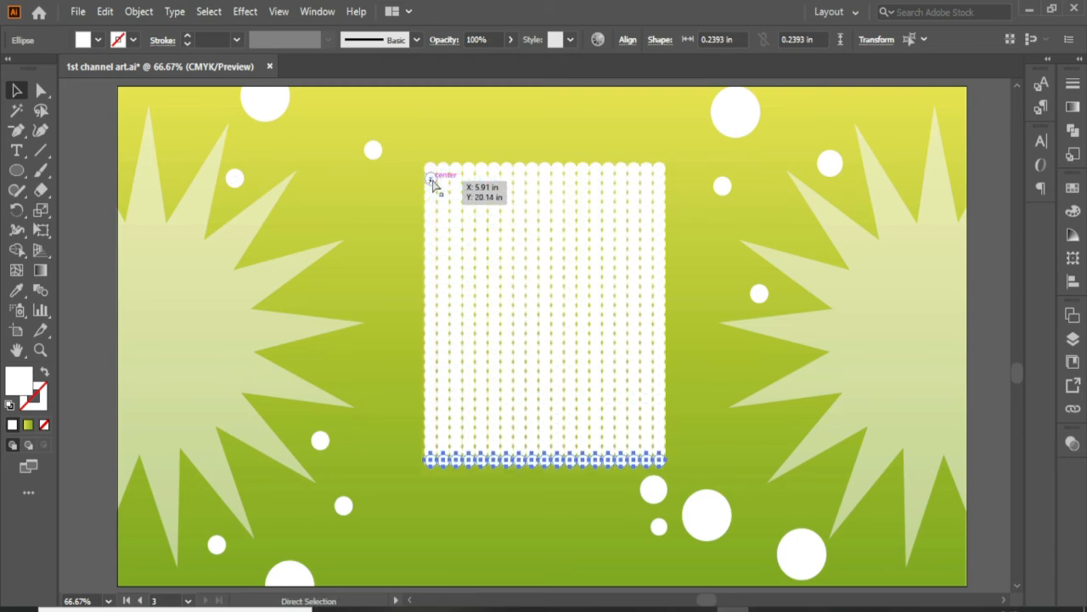
- Set the opacity of the dot grid and all scattered circles to 50%
drag(671, 477, 328, 175)
shift+click(265, 102)
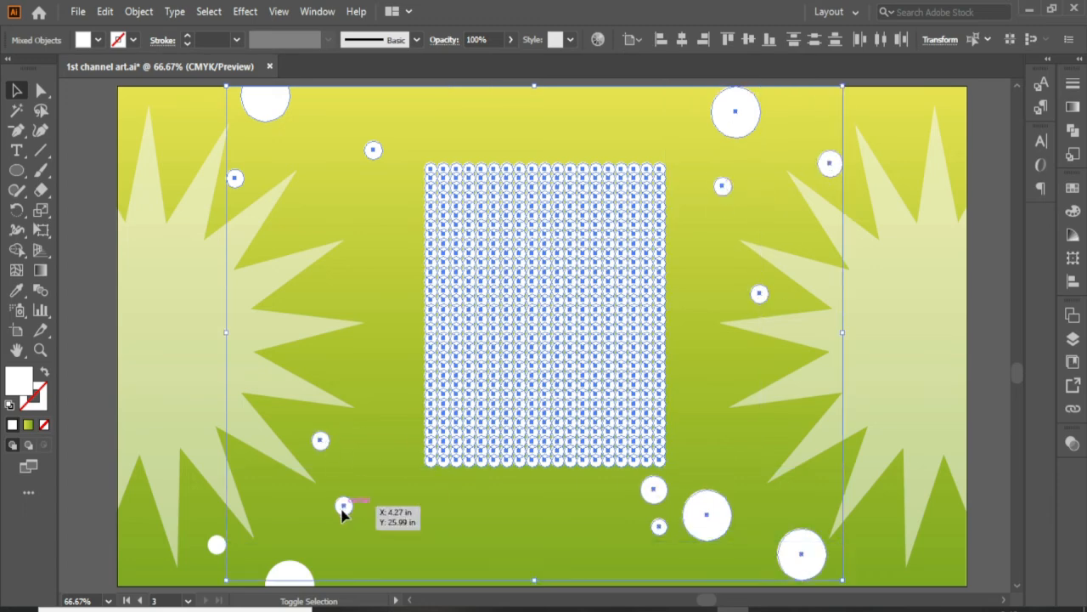
shift+click(215, 545)
key(i)
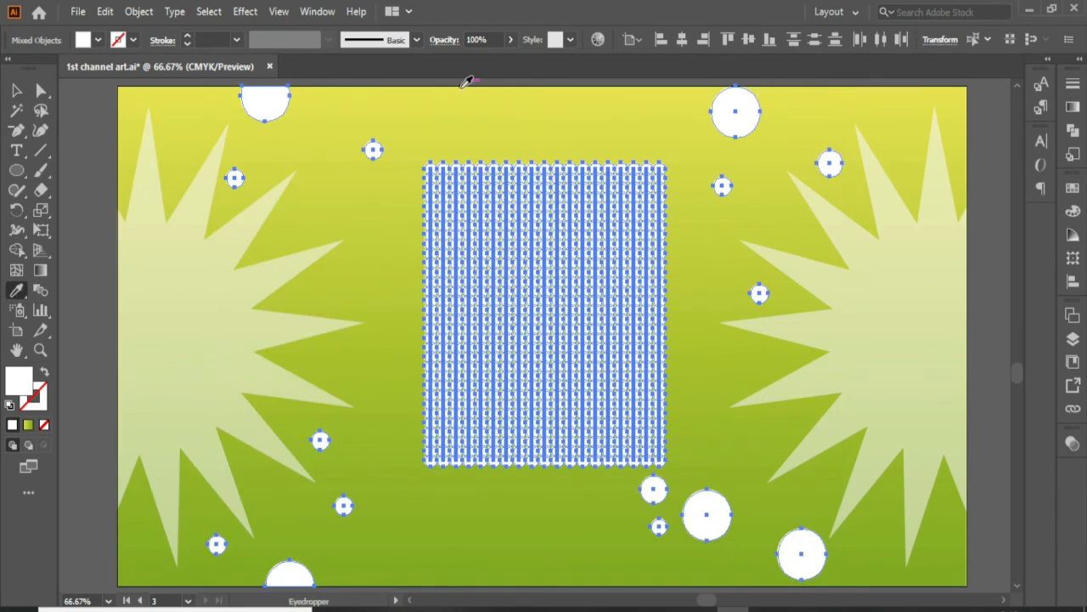
drag(510, 40, 477, 60)
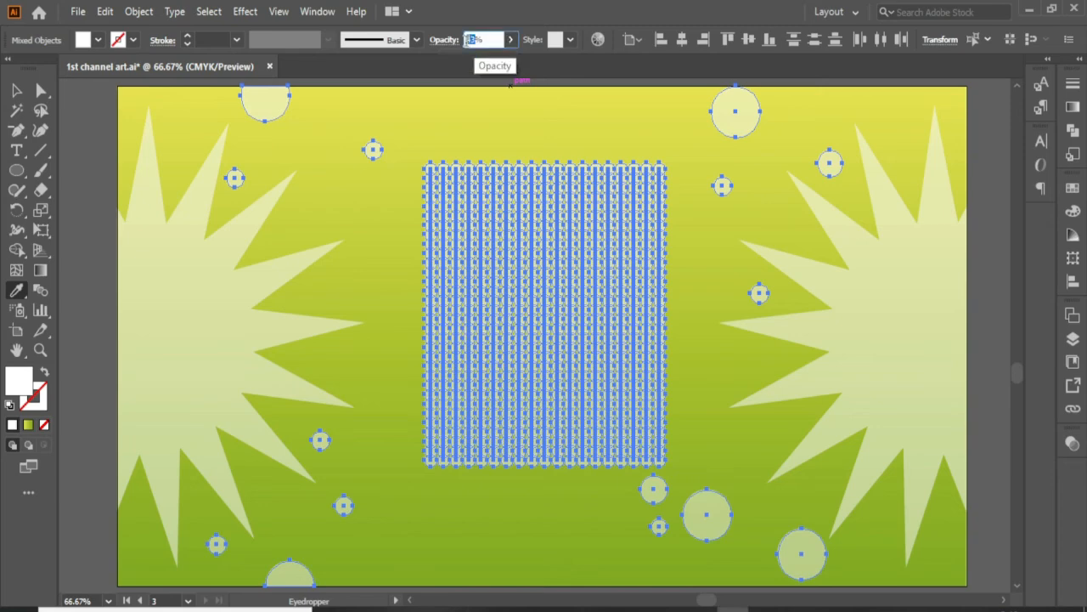
click(510, 40)
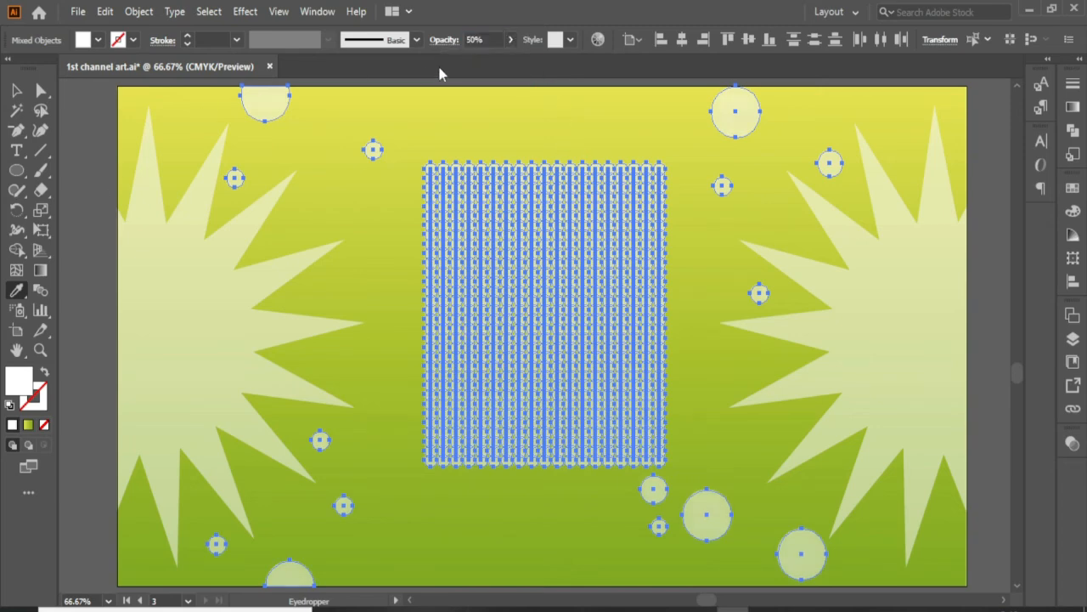
- Set the opacity of only the central dot grid to 19%
click(16, 90)
click(408, 318)
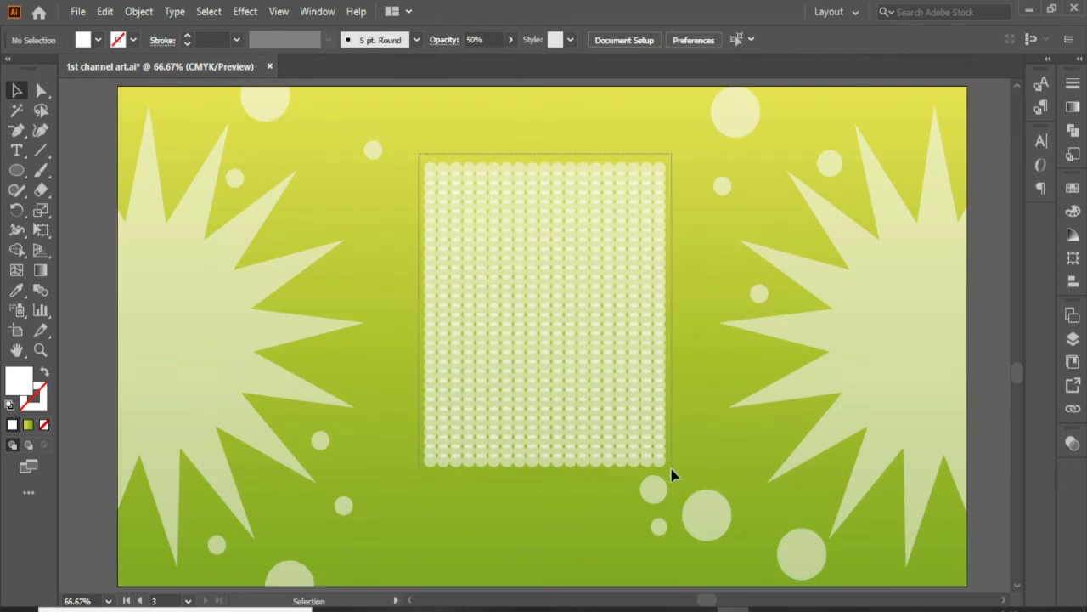
click(666, 464)
click(510, 40)
drag(478, 56, 462, 59)
click(120, 311)
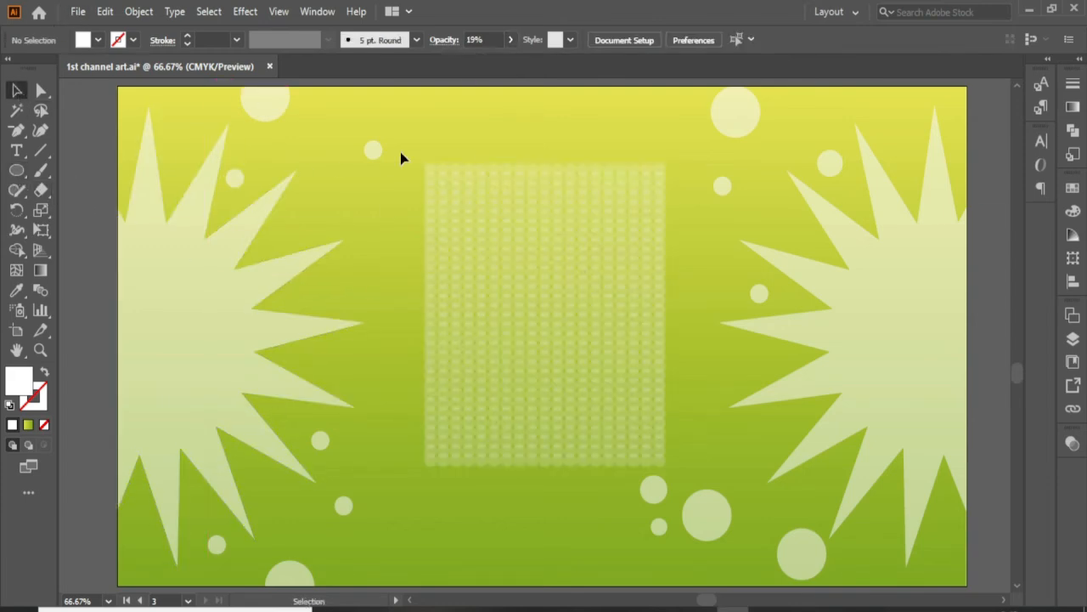
- Draw a large white circle over the dot grid and center it on the artboard
click(439, 363)
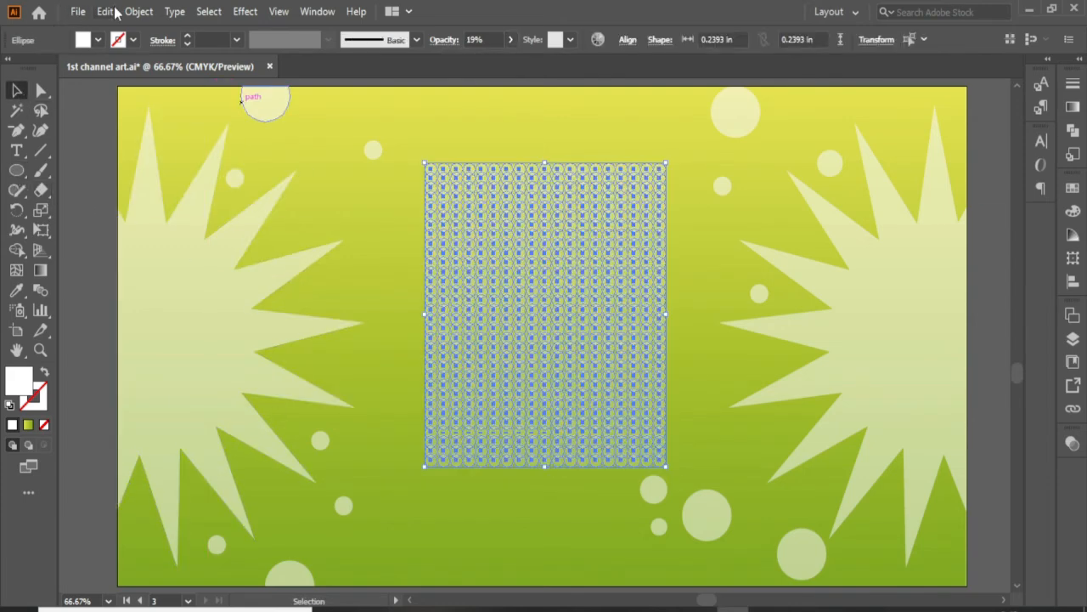
click(237, 246)
key(l)
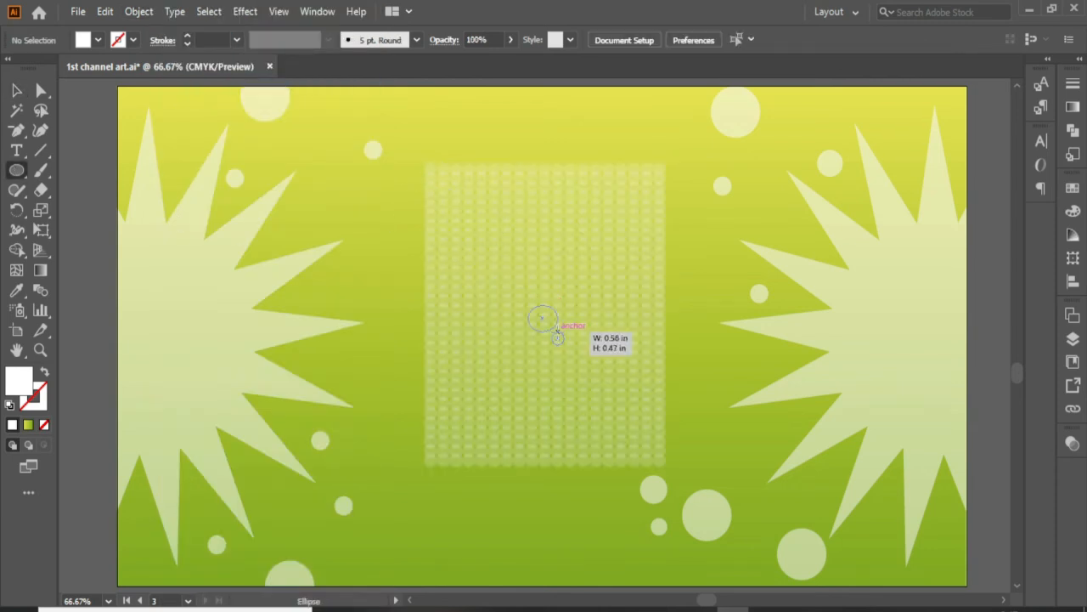
drag(557, 336, 663, 463)
key(v)
drag(539, 292, 565, 294)
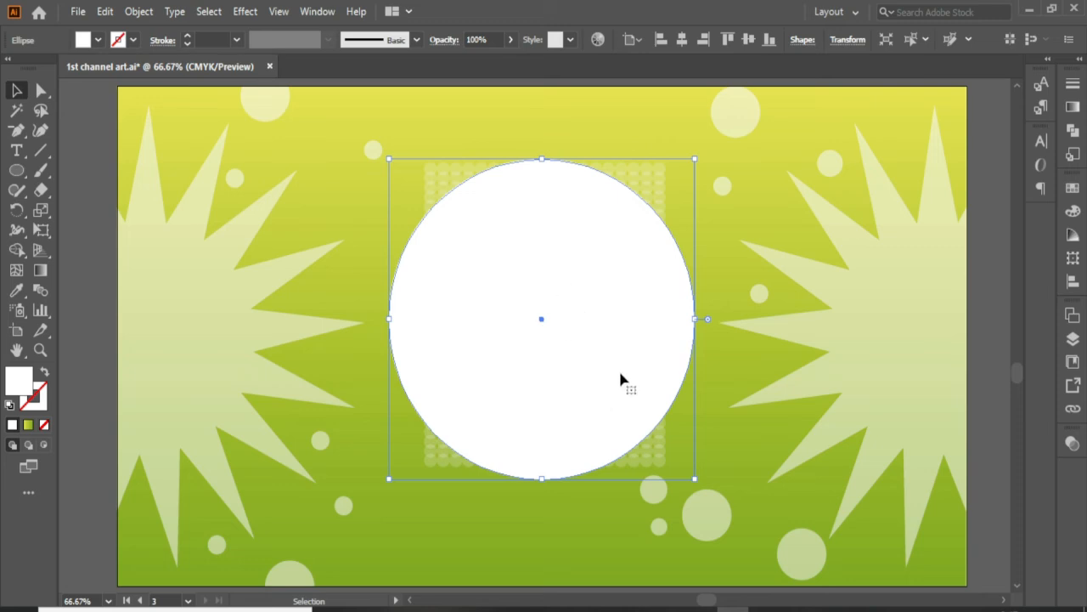
- Paste a copy of the large circle in front and scale it down concentrically to about 5.13 in
click(106, 12)
click(134, 90)
click(106, 13)
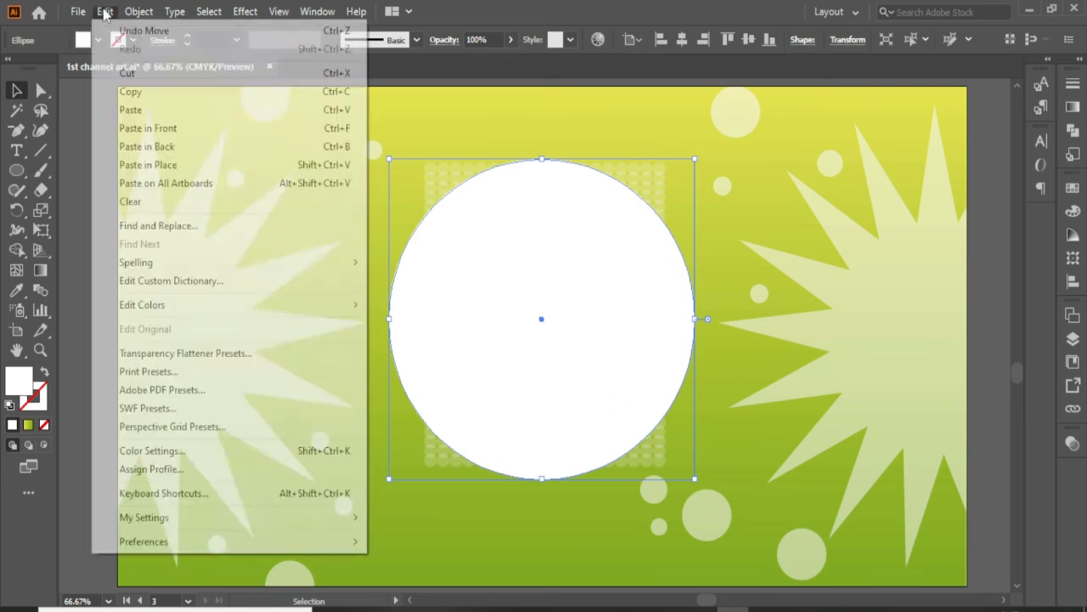
click(144, 129)
mouse_move(697, 158)
mouse_down()
mouse_move(691, 183)
mouse_move(700, 170)
mouse_up()
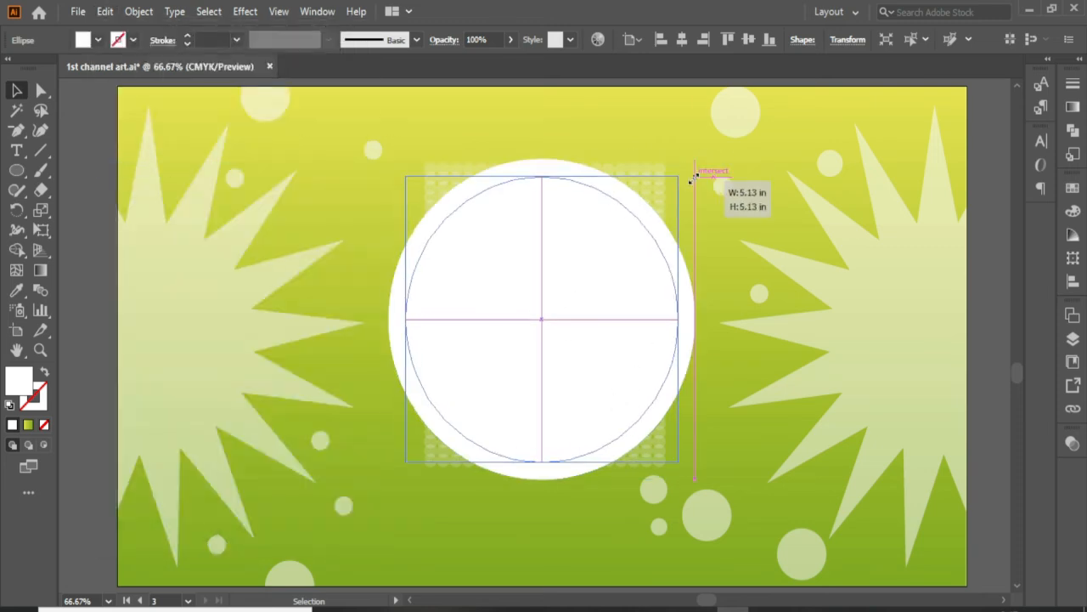
- Turn the outer circle into a ring with no fill and a 16 pt white stroke
click(620, 191)
click(10, 405)
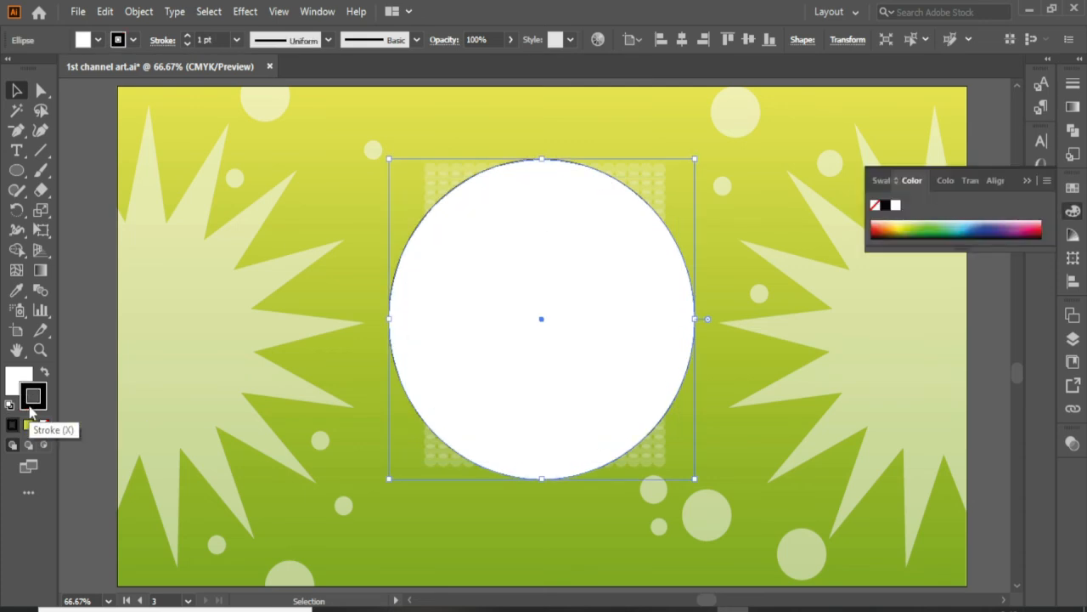
click(44, 424)
double_click(35, 398)
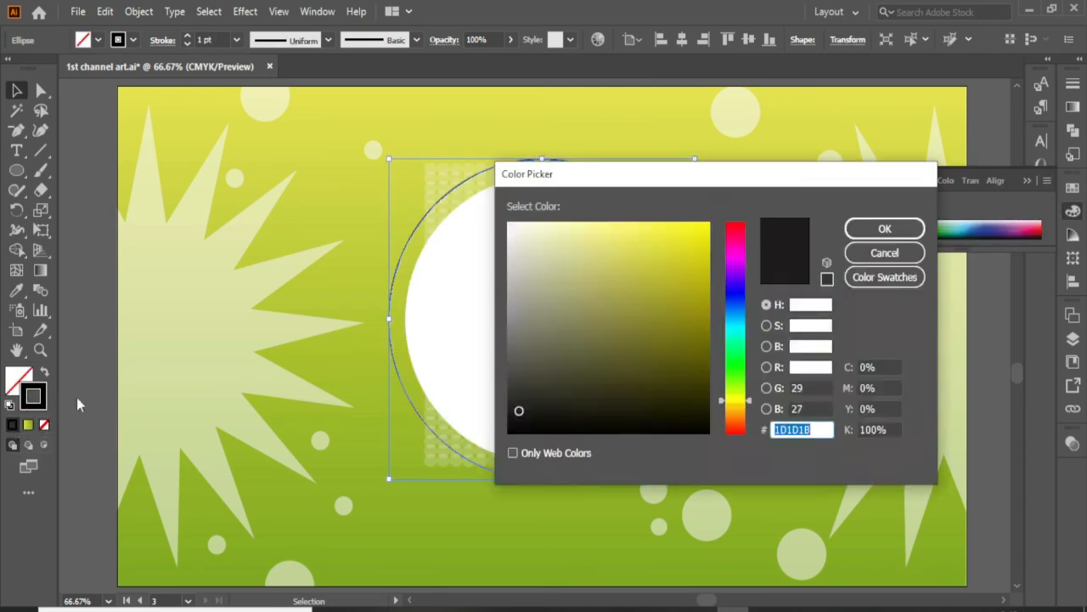
click(509, 223)
click(902, 228)
click(187, 35)
click(187, 37)
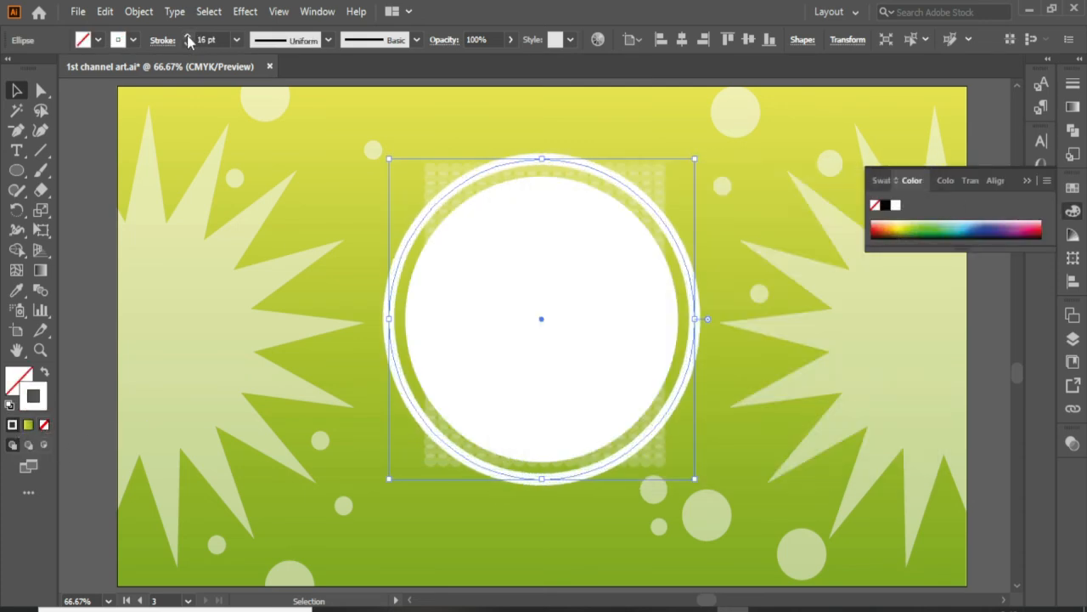
click(529, 330)
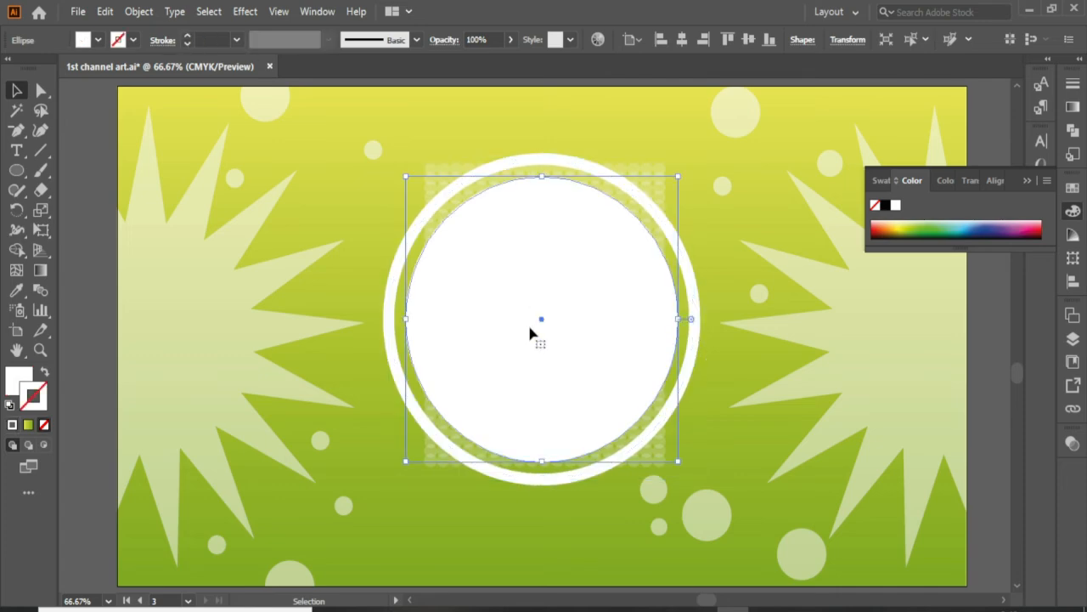
- Place the portrait photo pexels-pixabay-415829.jpg over the central white circle at about 6.2 in wide
click(1026, 181)
click(77, 11)
click(164, 281)
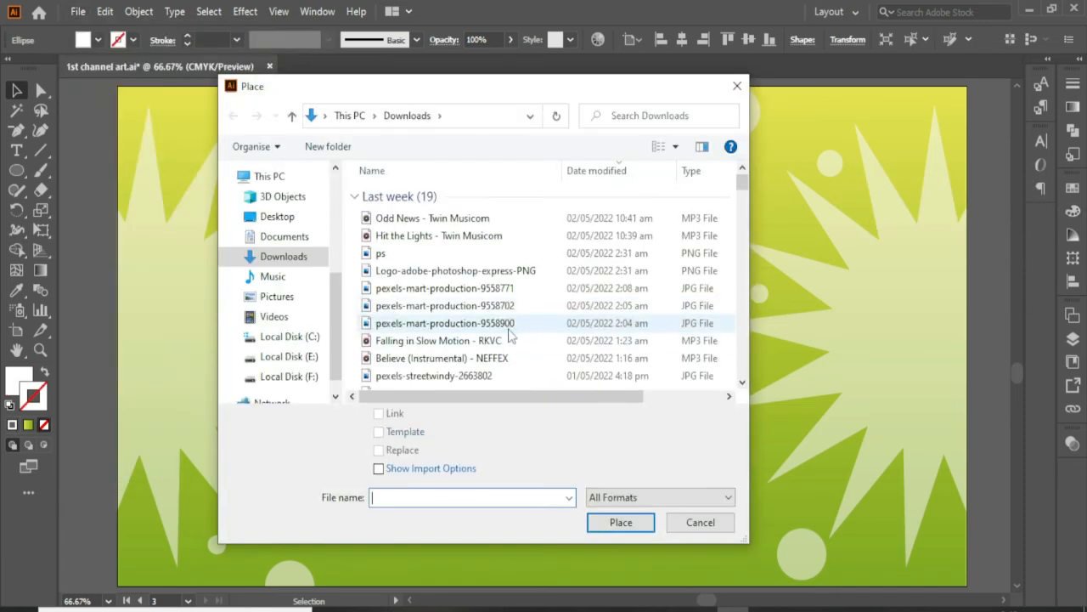
scroll(510, 335, down, 3)
click(424, 328)
click(629, 519)
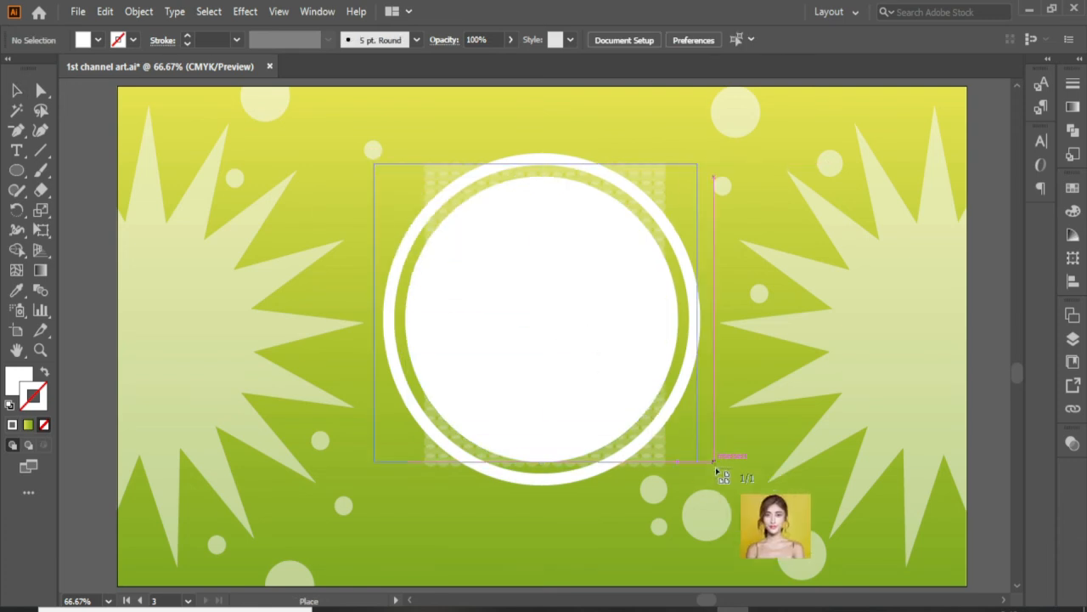
drag(716, 472, 718, 451)
- Arrange the photo behind the white circle and mask it to the circle's shape with an opacity mask
right_click(605, 372)
click(813, 551)
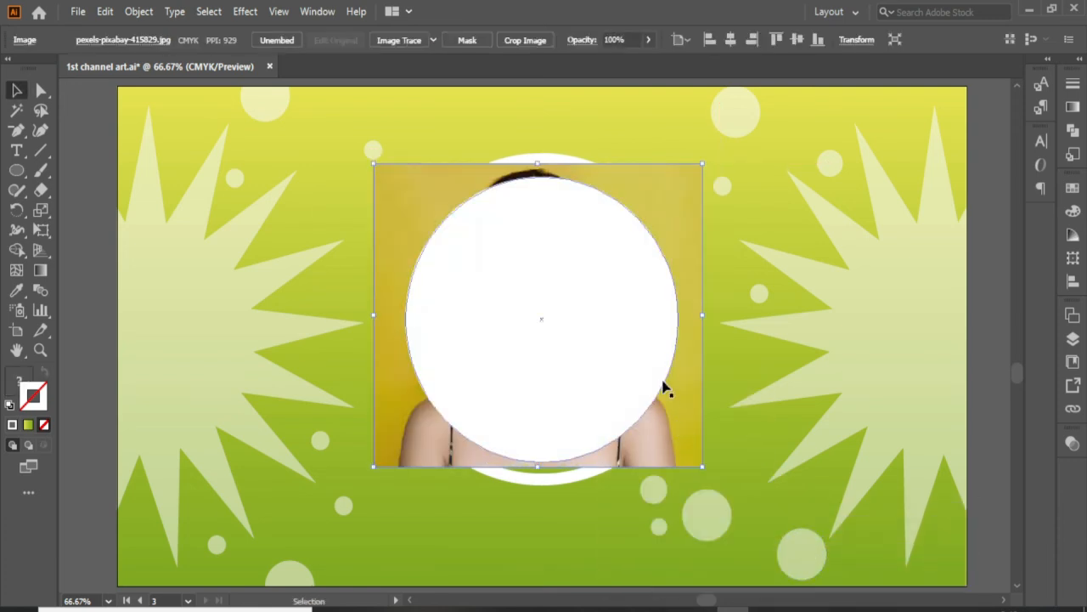
shift+click(617, 286)
click(1072, 443)
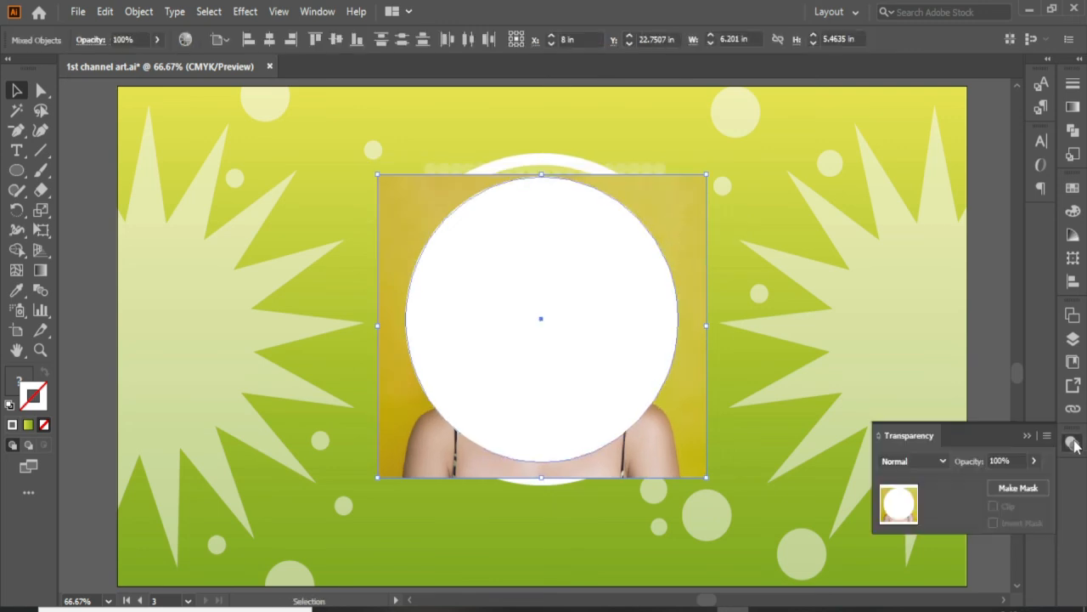
click(1017, 488)
click(688, 481)
click(1028, 436)
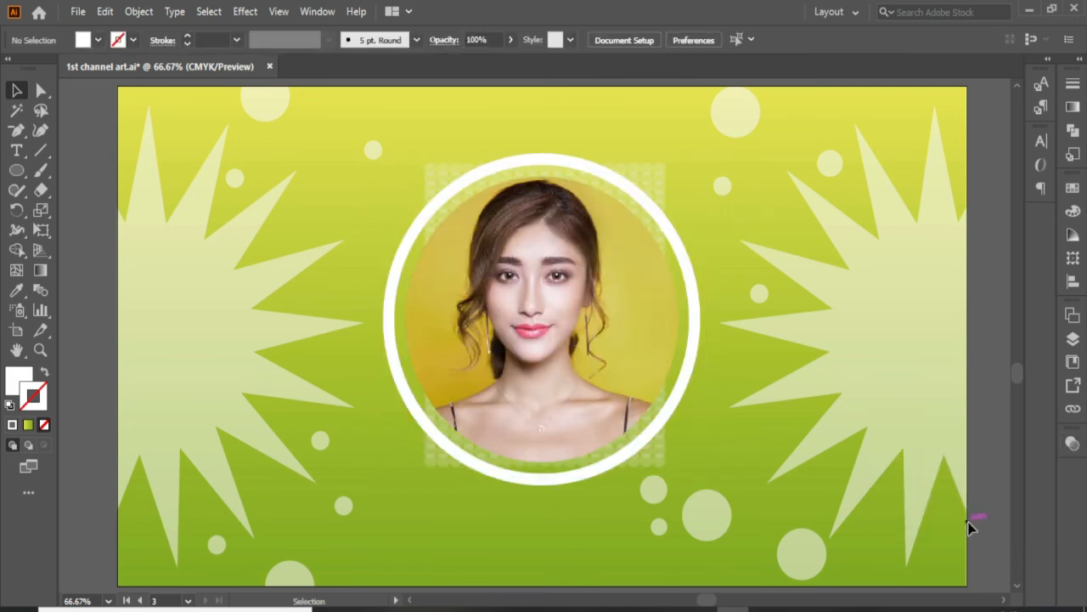
- Reduce the stroke weight of the white ring around the portrait to 5 pt
click(524, 160)
click(188, 44)
click(188, 44)
click(188, 44)
click(188, 43)
click(188, 43)
click(188, 43)
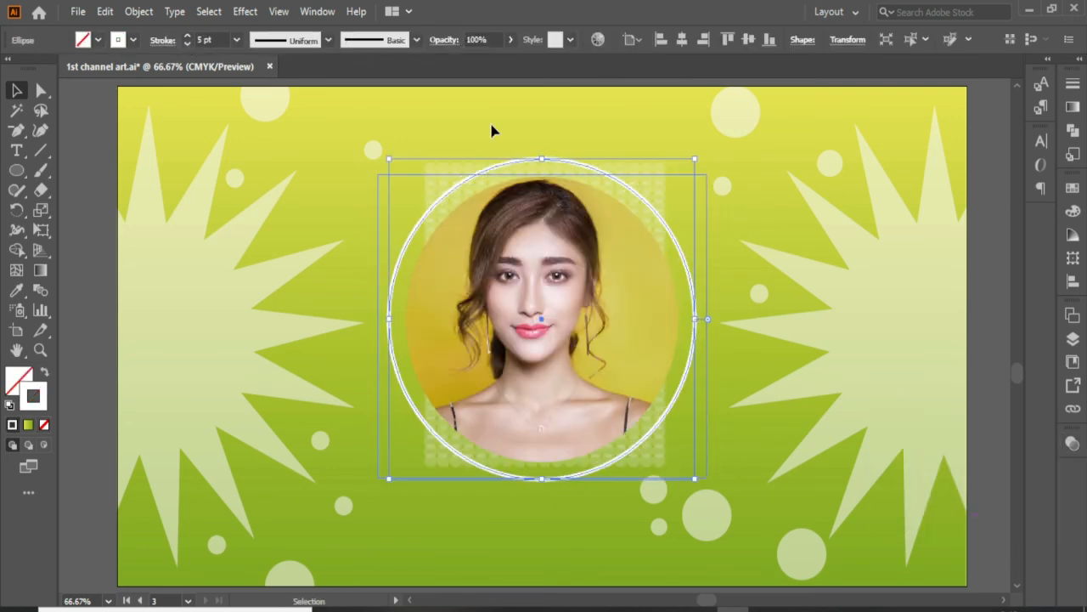
click(492, 131)
- Draw a circle with the Ellipse tool over the body of the left starburst
alt+click(804, 247)
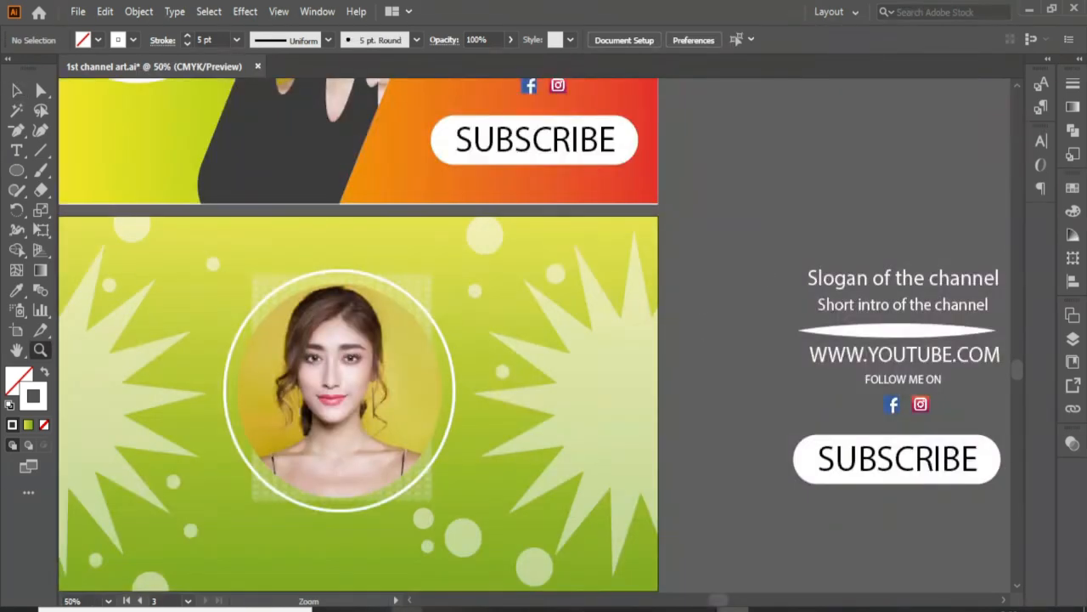
click(410, 599)
click(16, 170)
click(88, 211)
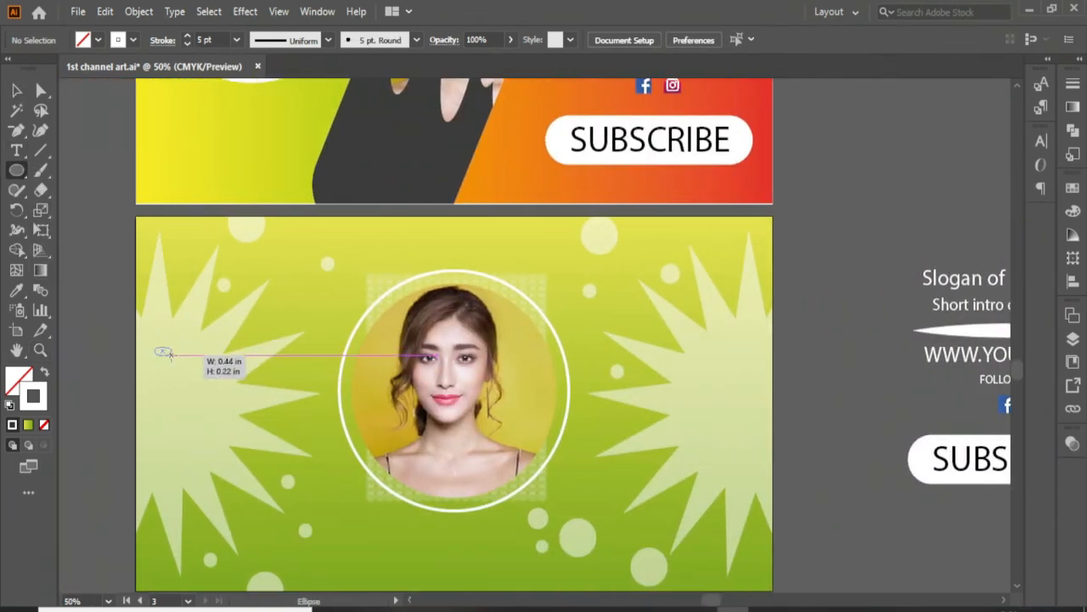
drag(171, 355, 208, 402)
- Give the starburst circle a white fill with no stroke, and adjust its size and position within the starburst
click(16, 90)
click(44, 371)
click(18, 379)
drag(166, 355, 201, 409)
drag(242, 455, 236, 449)
click(265, 464)
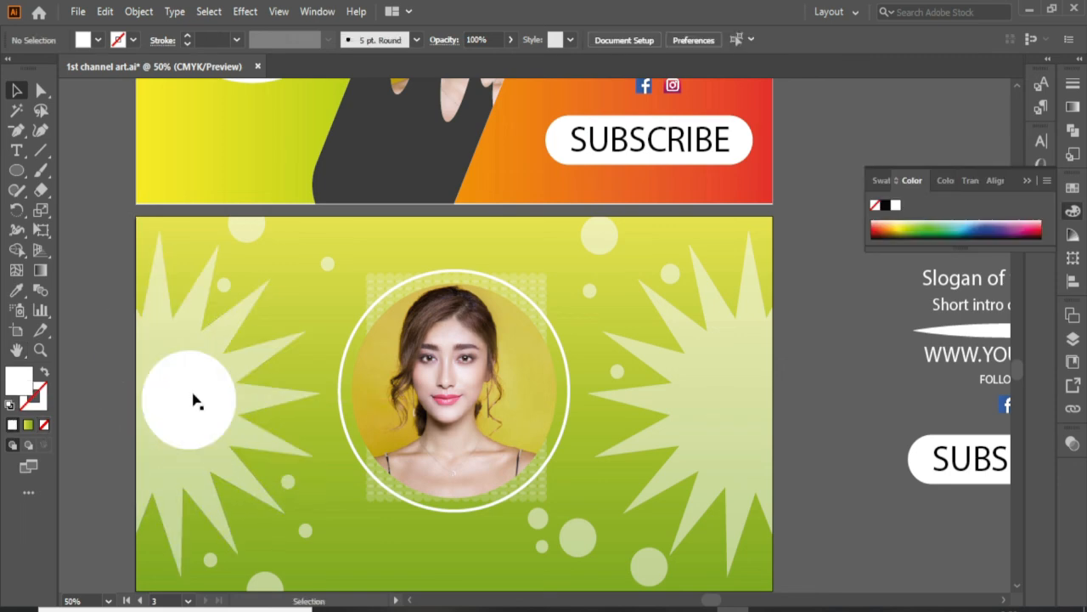